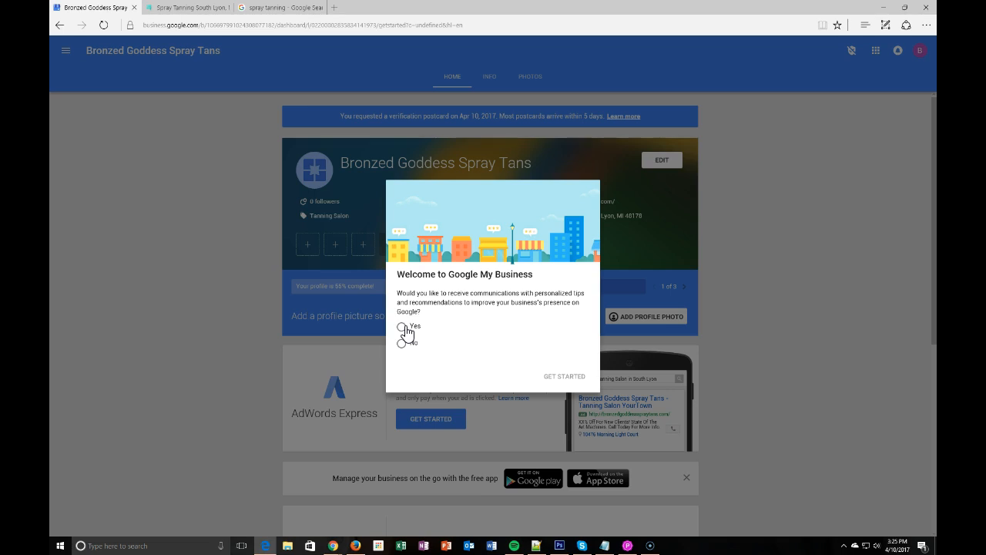
Opt in to personalized tips and recommendations in the welcome dialog and get started with the business dashboard
{"action": "left_click", "coordinate": [405, 329]}
{"action": "left_click", "coordinate": [564, 376]}
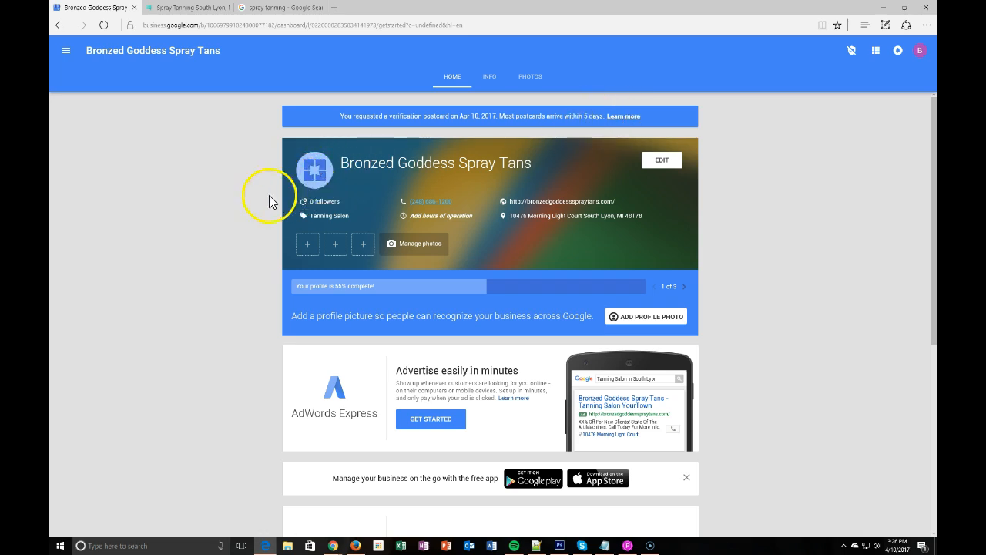
{"action": "scroll", "coordinate": [235, 213], "scroll_direction": "down", "scroll_amount": 1}
{"action": "scroll", "coordinate": [227, 216], "scroll_direction": "up", "scroll_amount": 1}
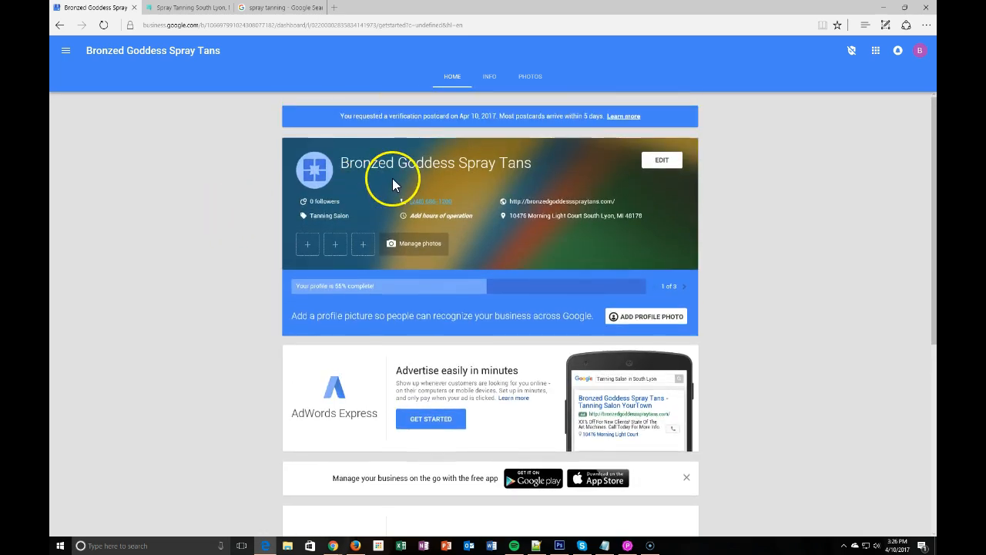
Open the upload dialog for the business's profile photo, dismissing the tip about posting photos
{"action": "left_click", "coordinate": [313, 171]}
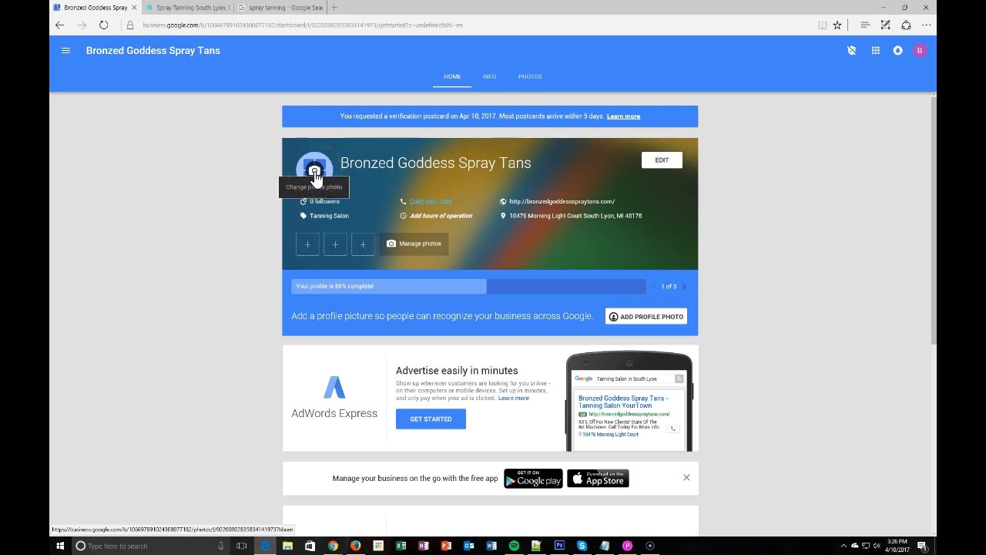
{"action": "left_click", "coordinate": [327, 175]}
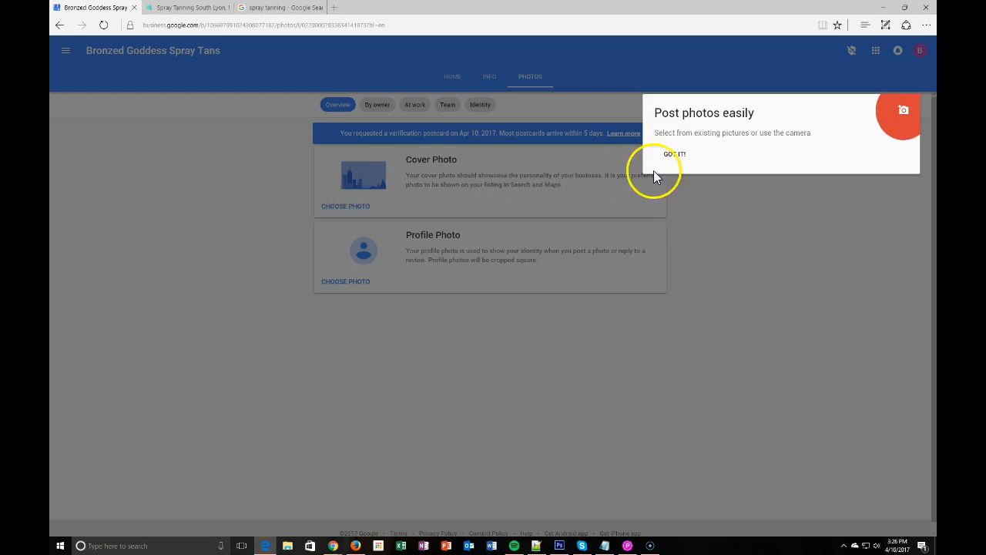
{"action": "left_click", "coordinate": [675, 158]}
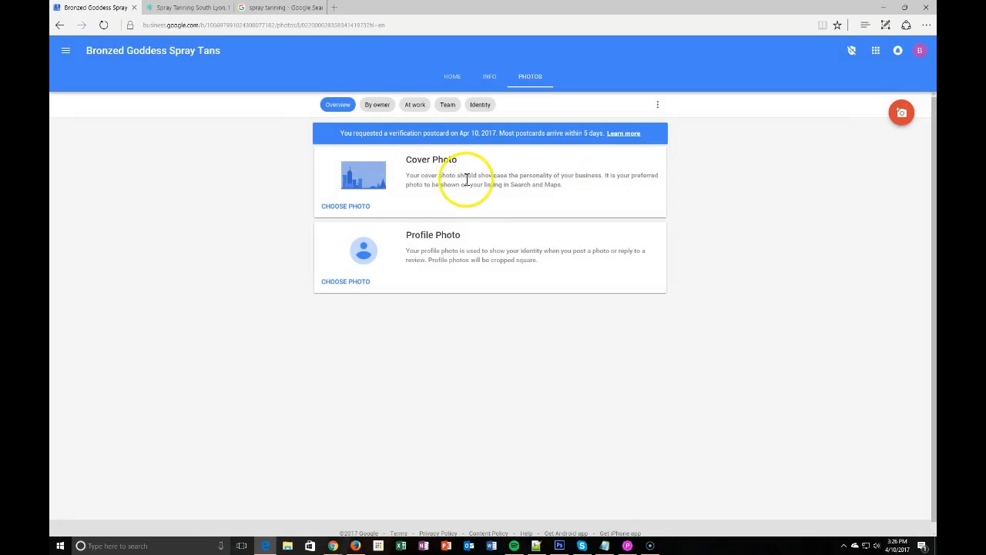
{"action": "left_click", "coordinate": [348, 282]}
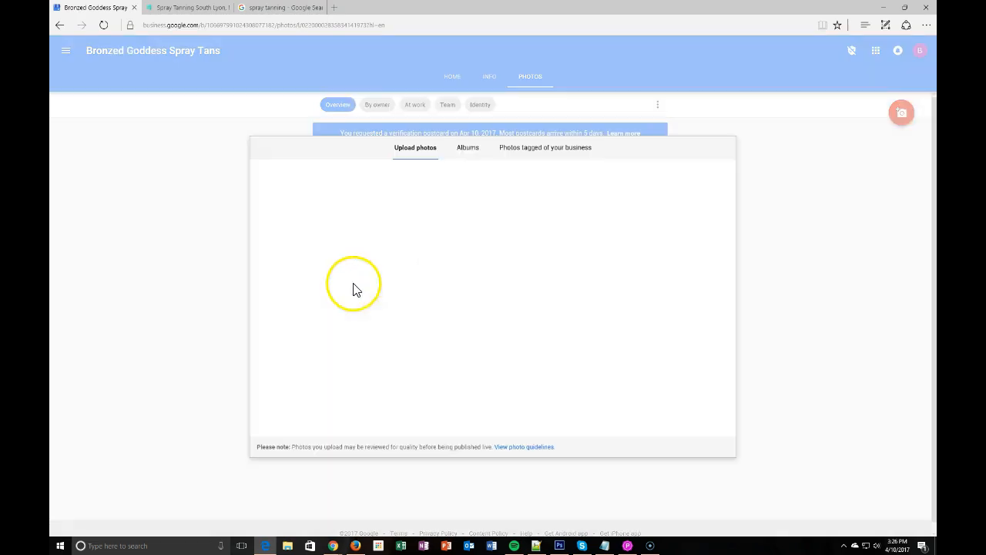
Start saving the logo picture from the business website and create a desktop folder named Bronzed Goddess for it
{"action": "left_click", "coordinate": [185, 10]}
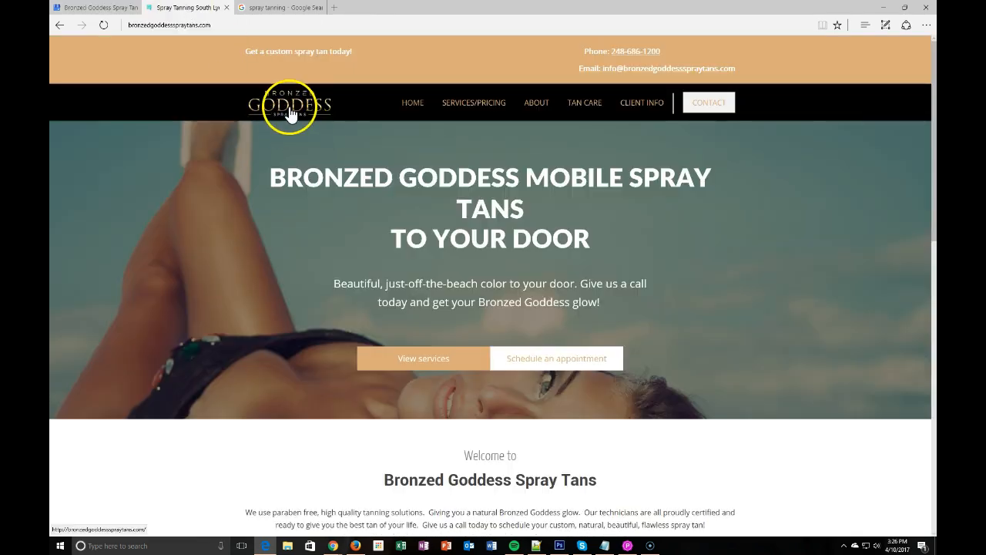
{"action": "right_click", "coordinate": [289, 109]}
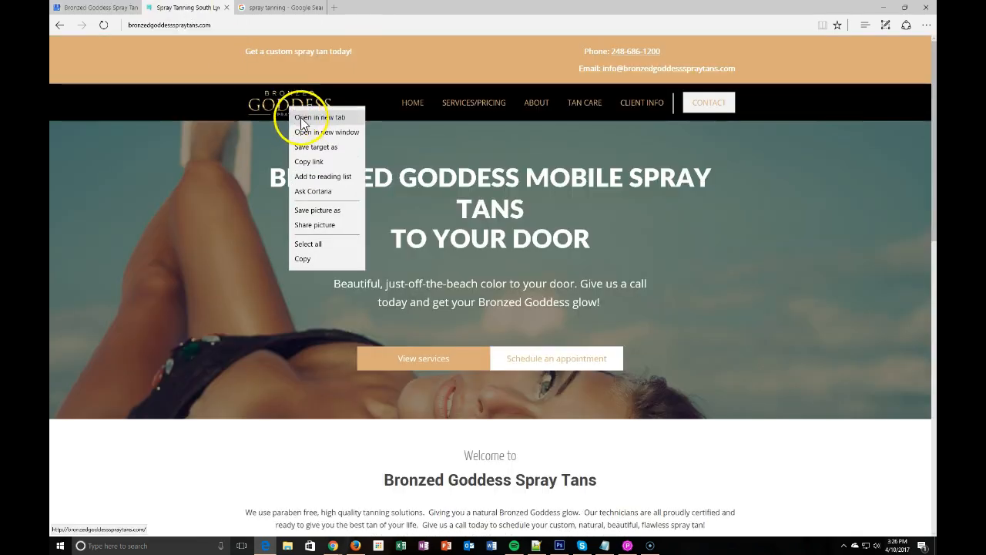
{"action": "left_click", "coordinate": [308, 209]}
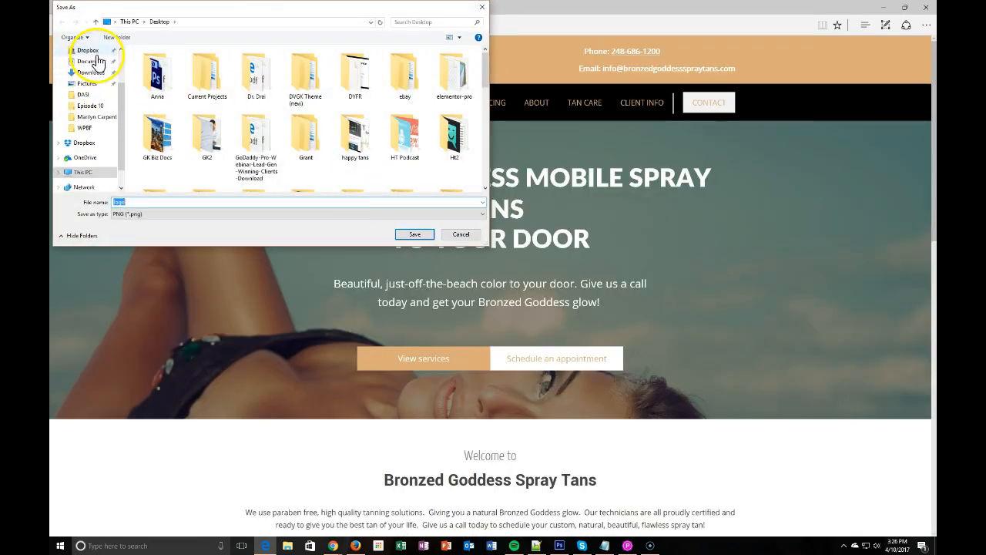
{"action": "right_click", "coordinate": [194, 116]}
{"action": "mouse_move", "coordinate": [245, 199]}
{"action": "left_click", "coordinate": [275, 194]}
{"action": "type", "text": "Bronz"}
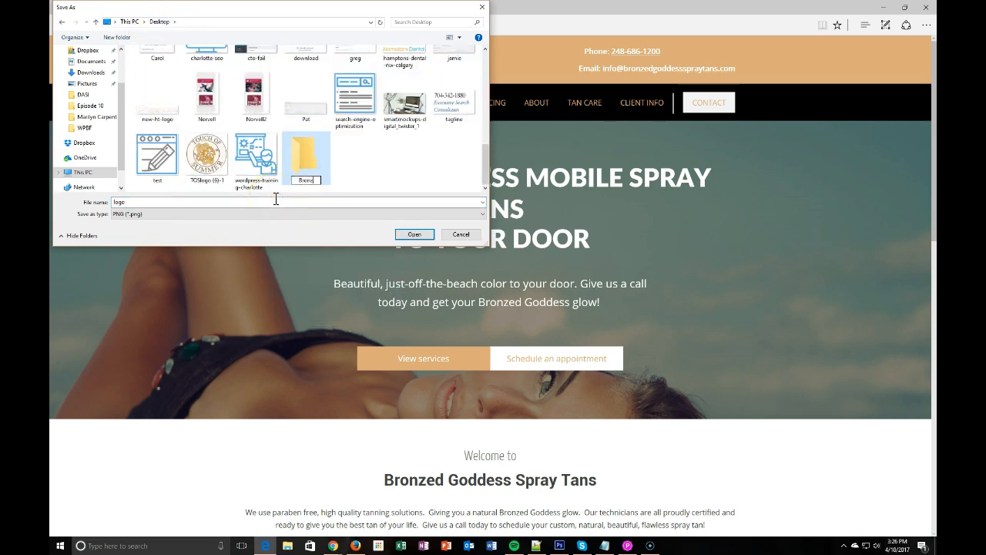
{"action": "type", "text": "ed Goddess"}
{"action": "double_click", "coordinate": [307, 163]}
Save the logo in the Bronzed Goddess folder as the PNG file bronzed-goddess-spray-tanning-south-lyon
{"action": "left_click", "coordinate": [259, 203]}
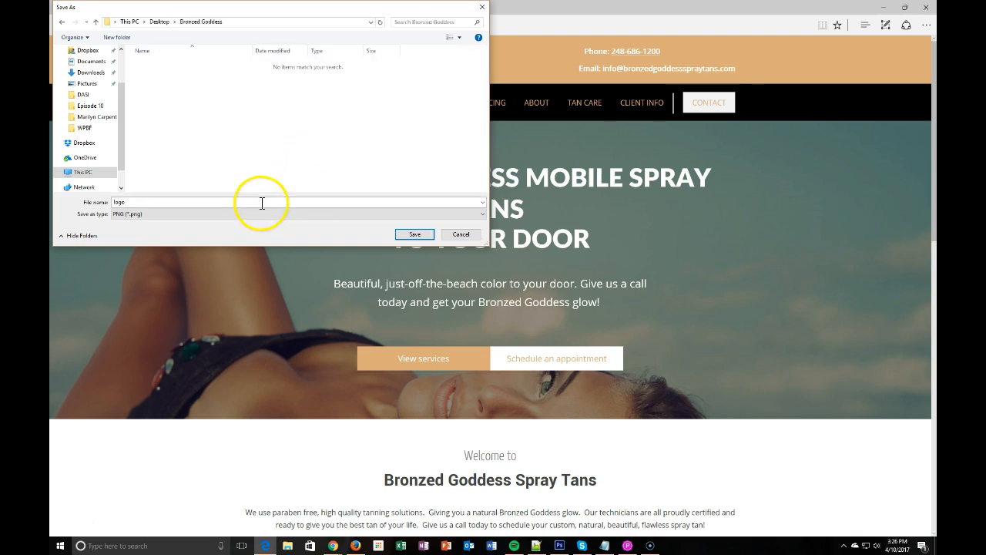
{"action": "type", "text": "bronzed-goddess-spray-tanning-south-lyo"}
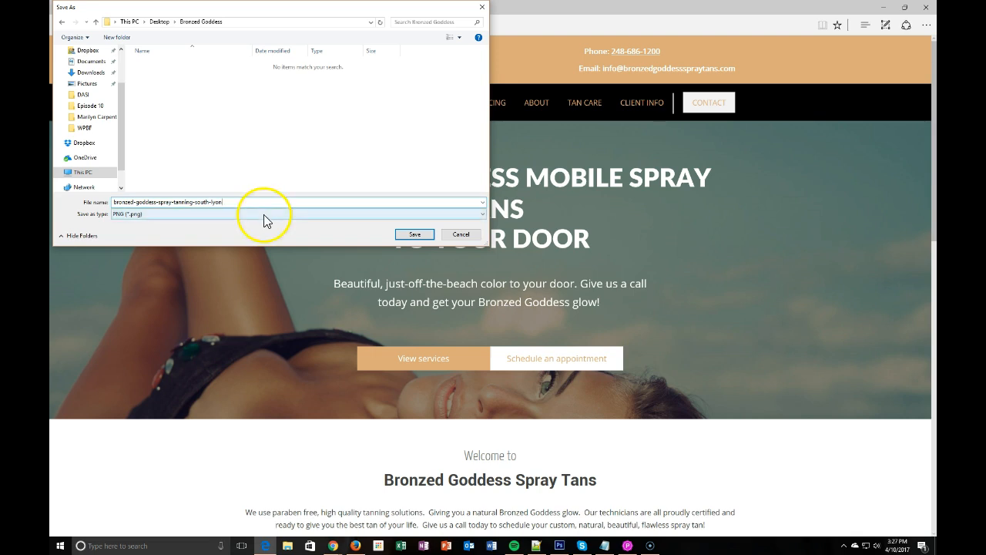
{"action": "left_click_drag", "start_coordinate": [249, 203], "coordinate": [121, 201]}
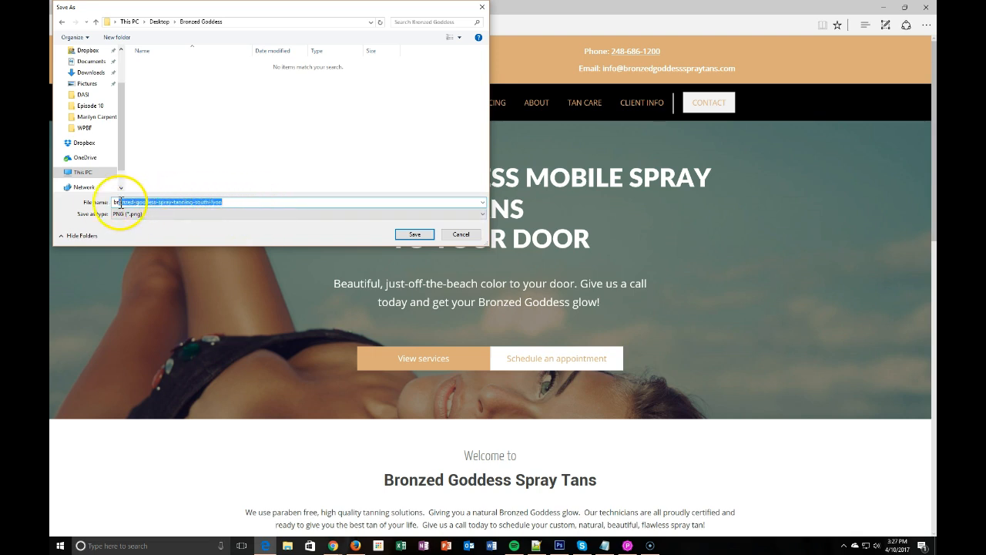
{"action": "left_click", "coordinate": [121, 201]}
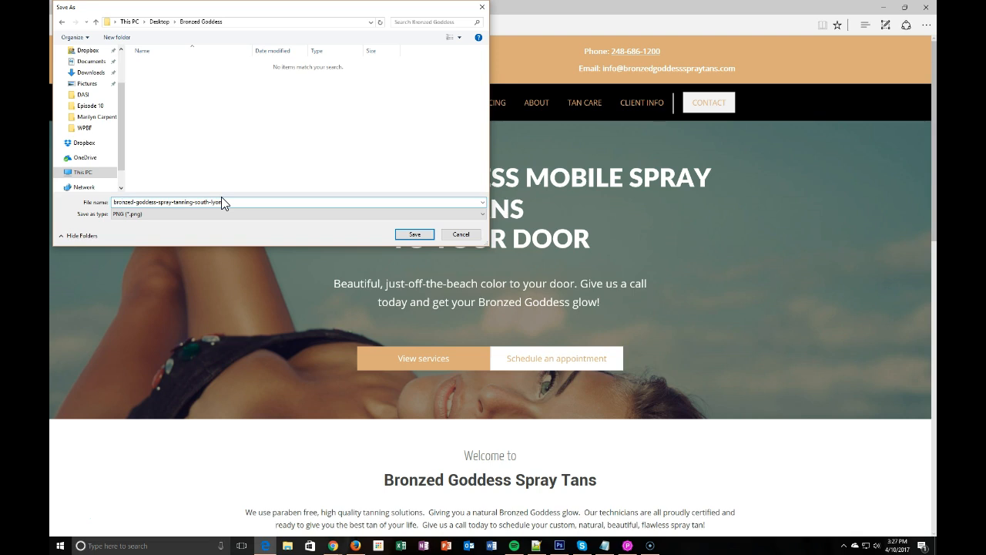
{"action": "left_click", "coordinate": [134, 201]}
{"action": "left_click", "coordinate": [414, 235]}
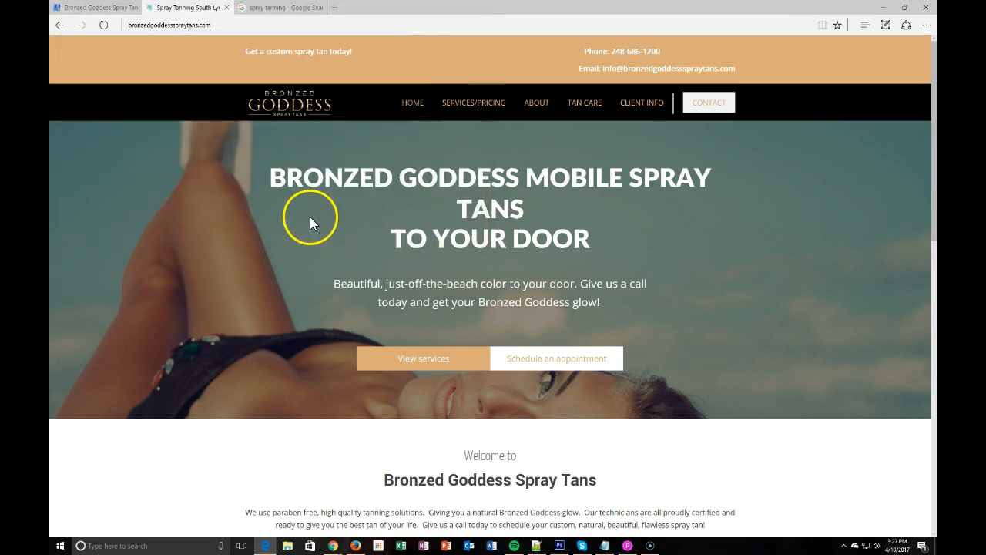
Upload bronzed-goddess-spray-tanning-south-lyon.png from the Bronzed Goddess folder and set its middle section as the profile photo
{"action": "left_click", "coordinate": [96, 8]}
{"action": "left_click", "coordinate": [501, 243]}
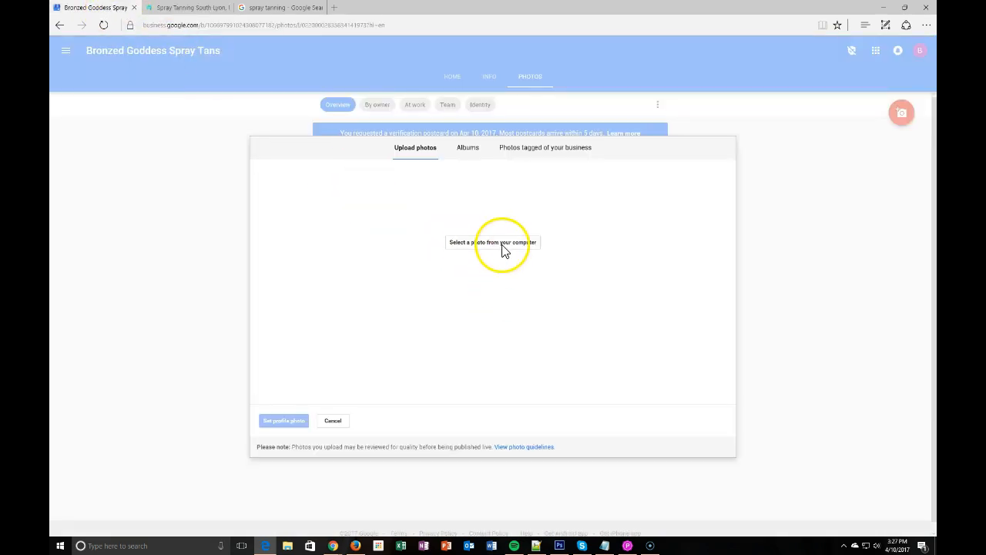
{"action": "left_click", "coordinate": [87, 91]}
{"action": "double_click", "coordinate": [209, 82]}
{"action": "double_click", "coordinate": [171, 73]}
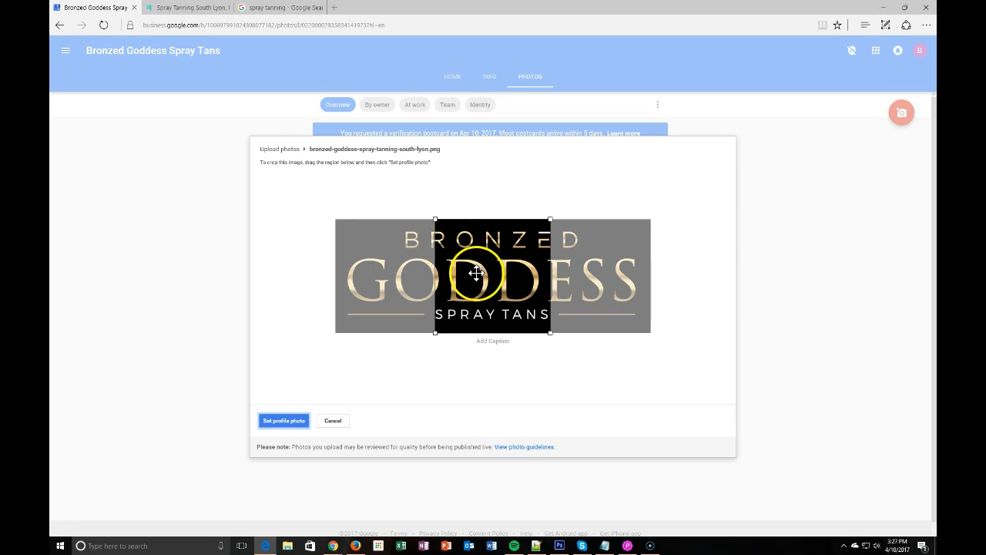
{"action": "mouse_move", "coordinate": [445, 326]}
{"action": "left_mouse_down"}
{"action": "mouse_move", "coordinate": [357, 325]}
{"action": "mouse_move", "coordinate": [447, 325]}
{"action": "left_mouse_up"}
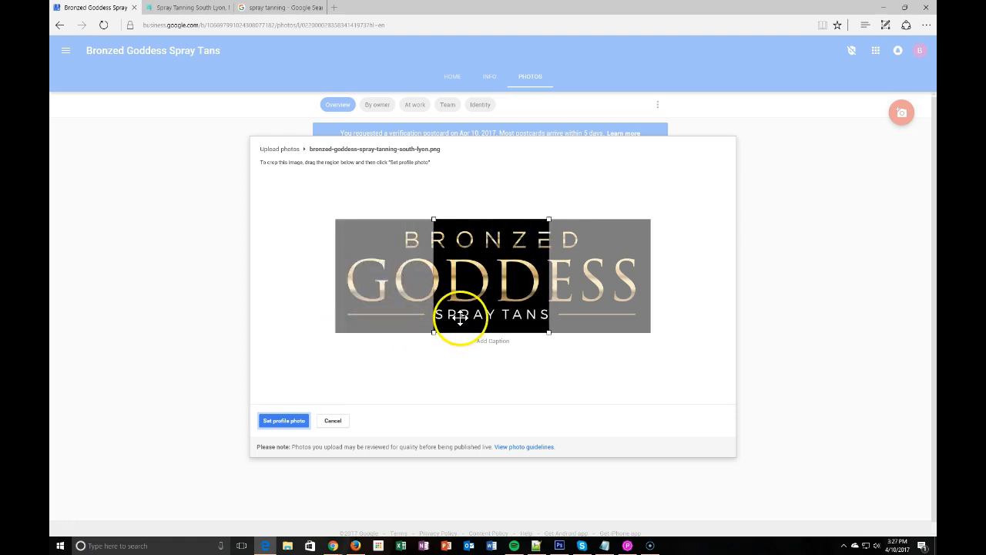
{"action": "left_click", "coordinate": [287, 421]}
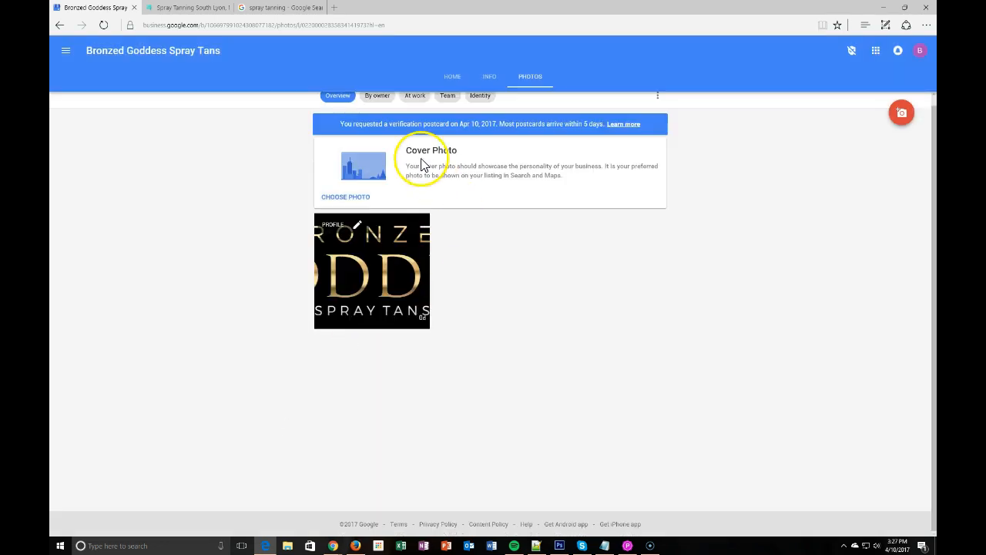
Upload bronzed-goddess-spray-tanning-south-lyon.png as the cover photo and place the crop region over the middle of the logo
{"action": "left_click", "coordinate": [335, 197]}
{"action": "left_click", "coordinate": [490, 258]}
{"action": "double_click", "coordinate": [177, 96]}
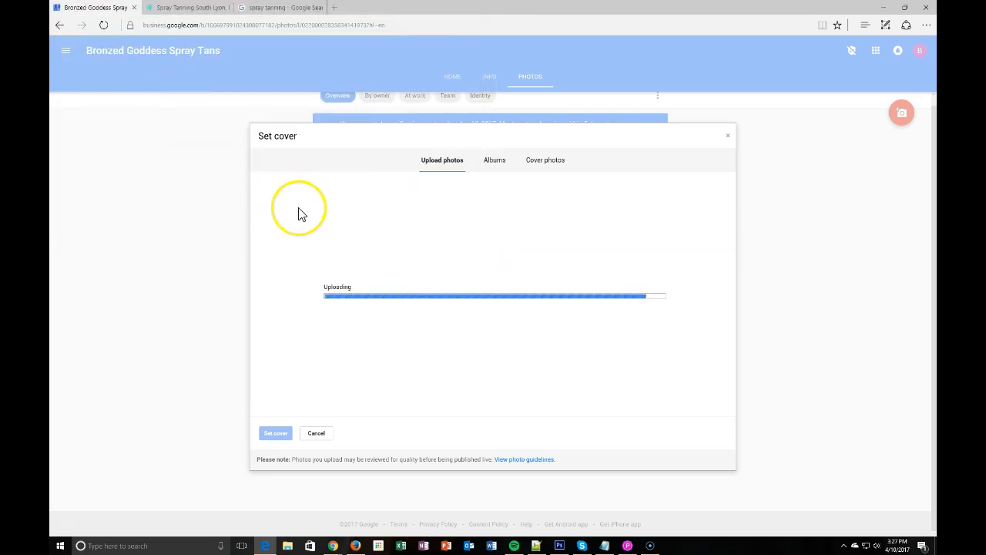
{"action": "left_click_drag", "start_coordinate": [515, 275], "coordinate": [433, 275]}
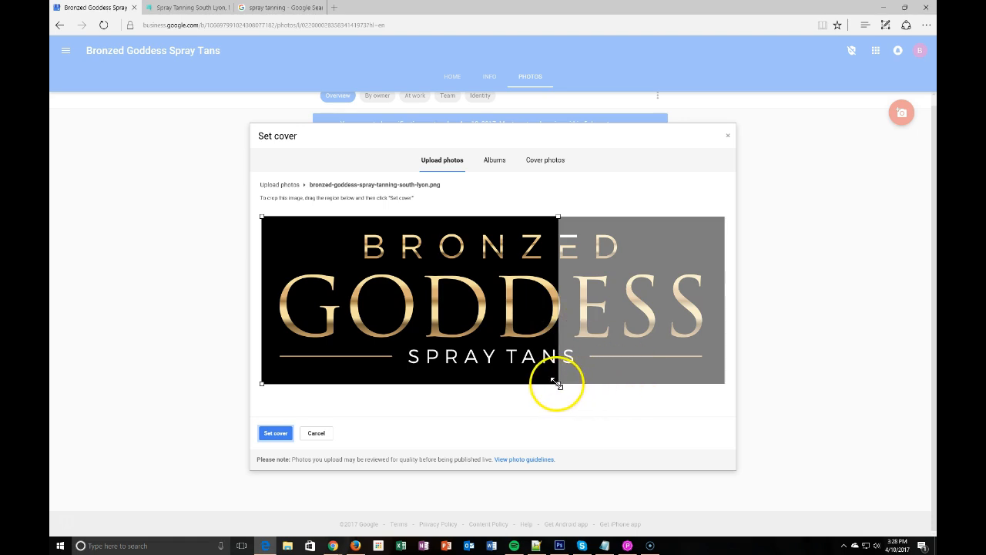
{"action": "left_click_drag", "start_coordinate": [528, 344], "coordinate": [606, 341]}
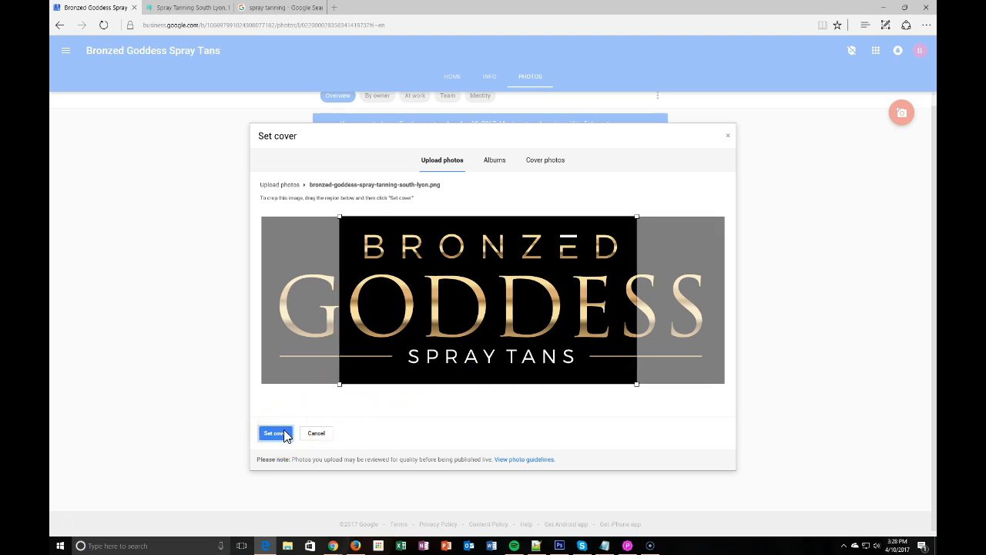
View Google's photo submission guidelines and close the page again
{"action": "left_click", "coordinate": [533, 460]}
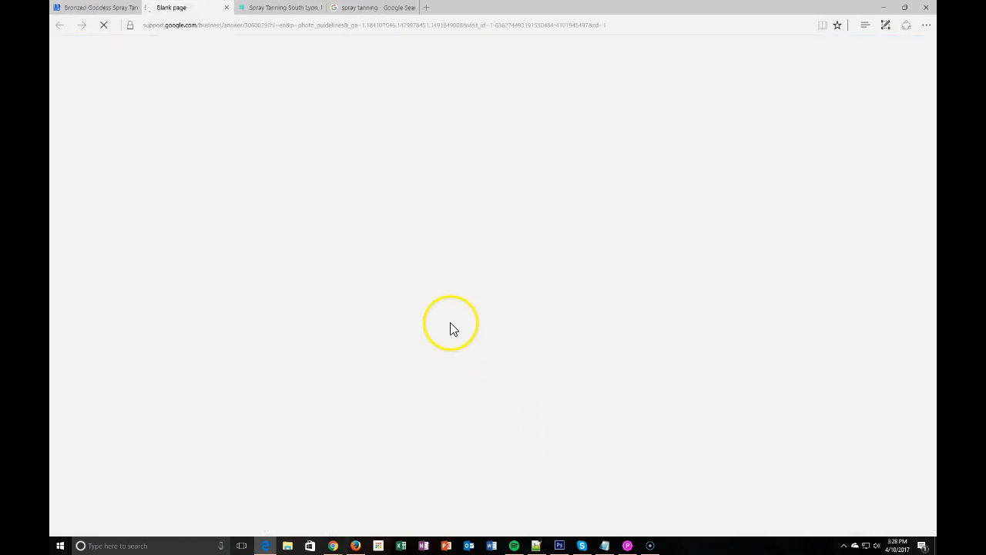
{"action": "scroll", "coordinate": [409, 330], "scroll_direction": "down", "scroll_amount": 2}
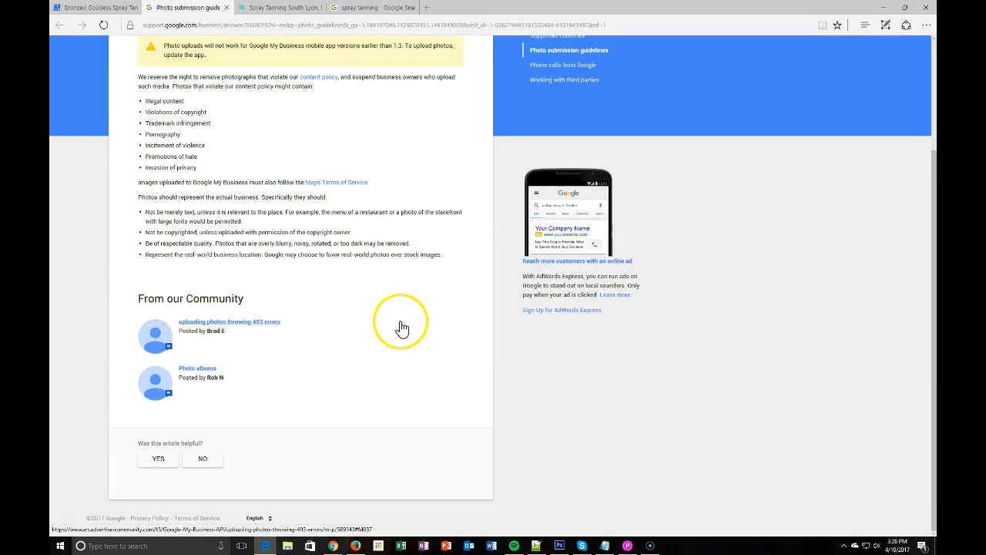
{"action": "scroll", "coordinate": [351, 225], "scroll_direction": "up", "scroll_amount": 1}
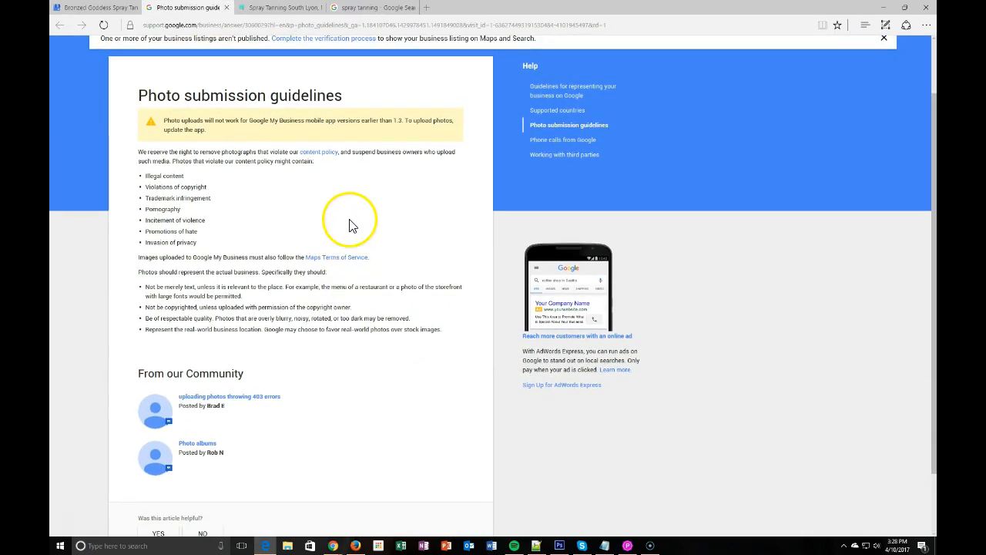
{"action": "left_click", "coordinate": [226, 7]}
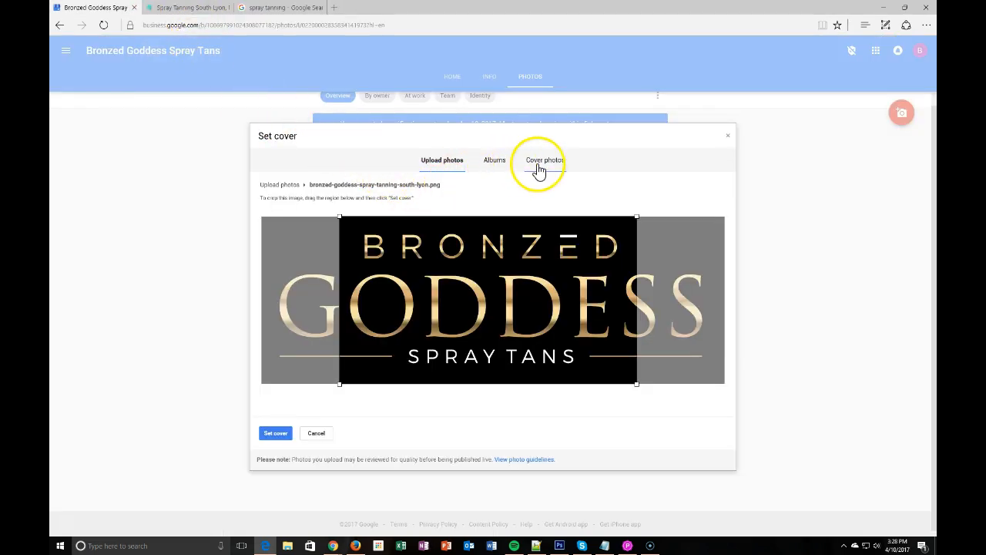
Set the cropped logo as the cover photo and return to the business dashboard's home page
{"action": "left_click", "coordinate": [279, 433]}
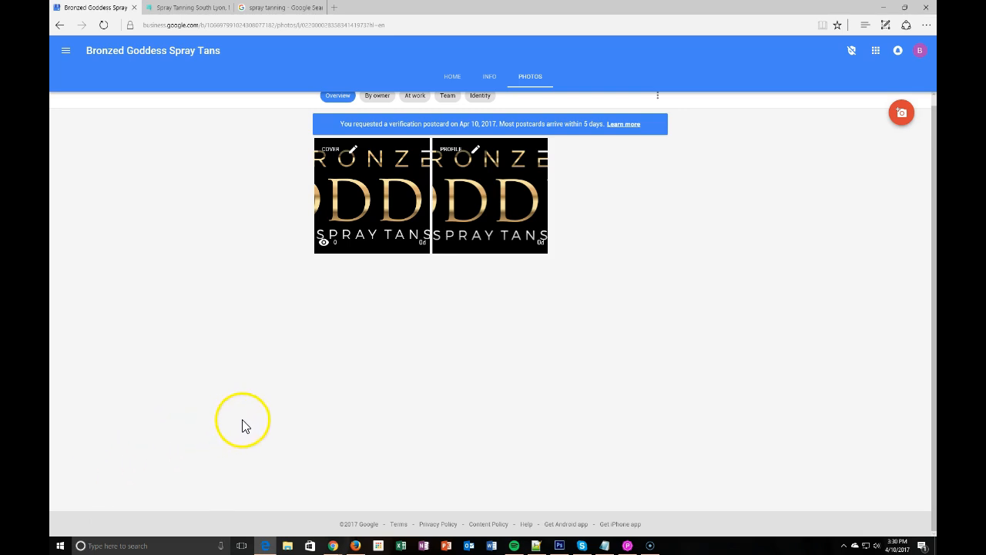
{"action": "left_click", "coordinate": [454, 77]}
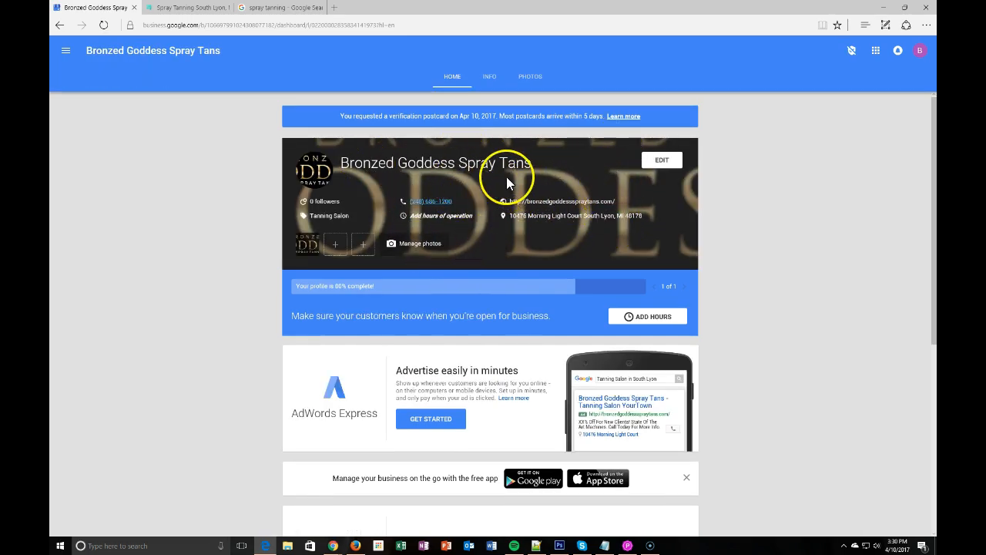
{"action": "left_click", "coordinate": [190, 8]}
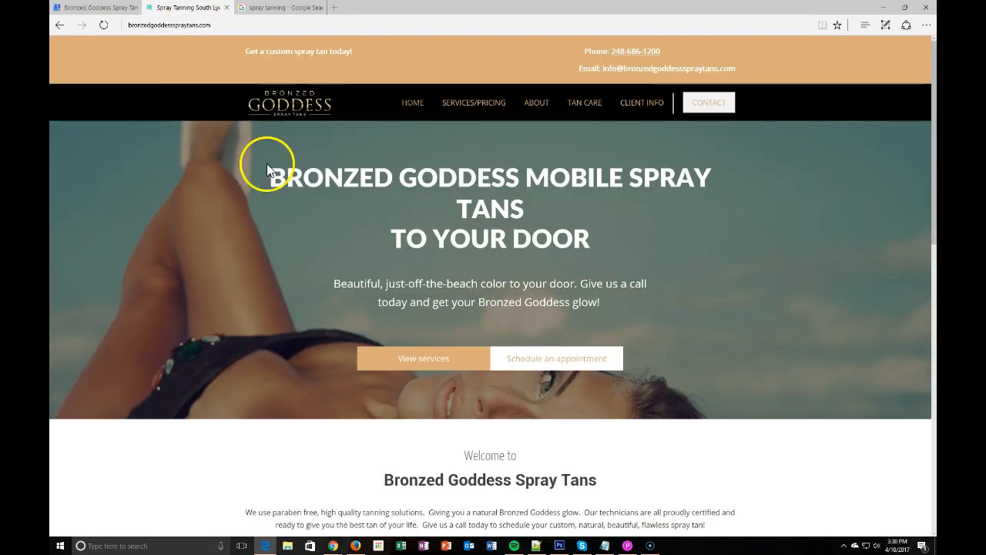
{"action": "left_click_drag", "start_coordinate": [255, 260], "coordinate": [227, 273]}
{"action": "left_click", "coordinate": [252, 237]}
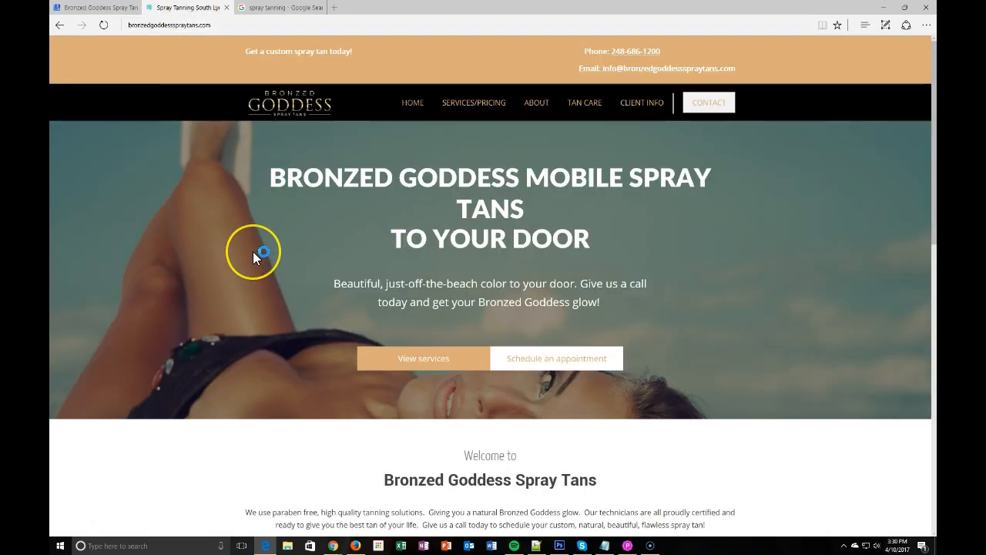
{"action": "left_click", "coordinate": [100, 7]}
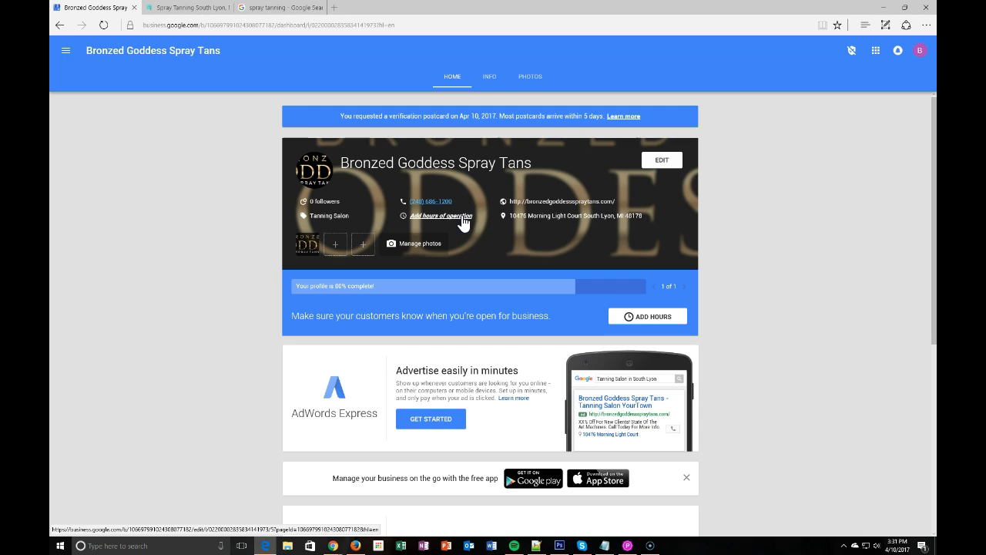
Open the business hours for editing and mark Monday and Tuesday as open
{"action": "left_click", "coordinate": [667, 316]}
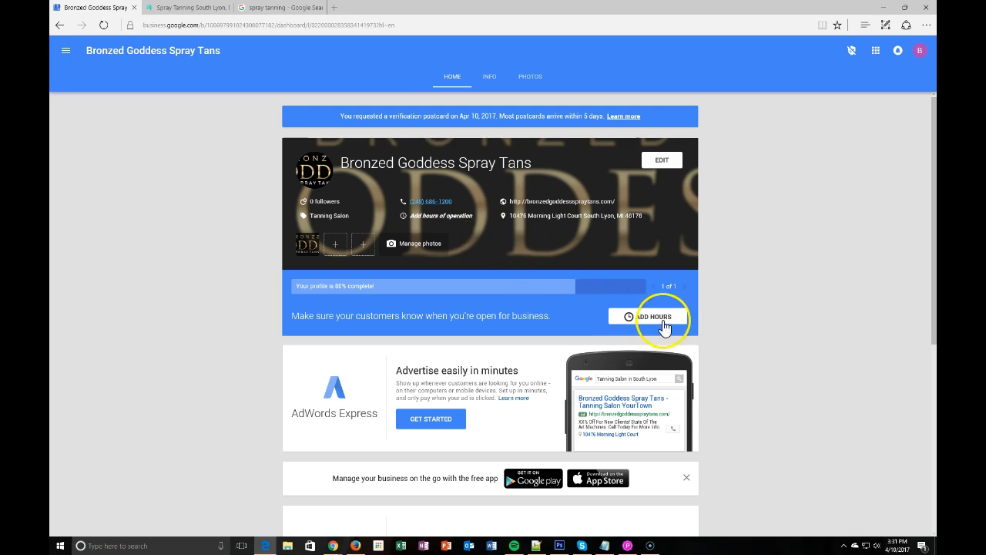
{"action": "left_click", "coordinate": [452, 222]}
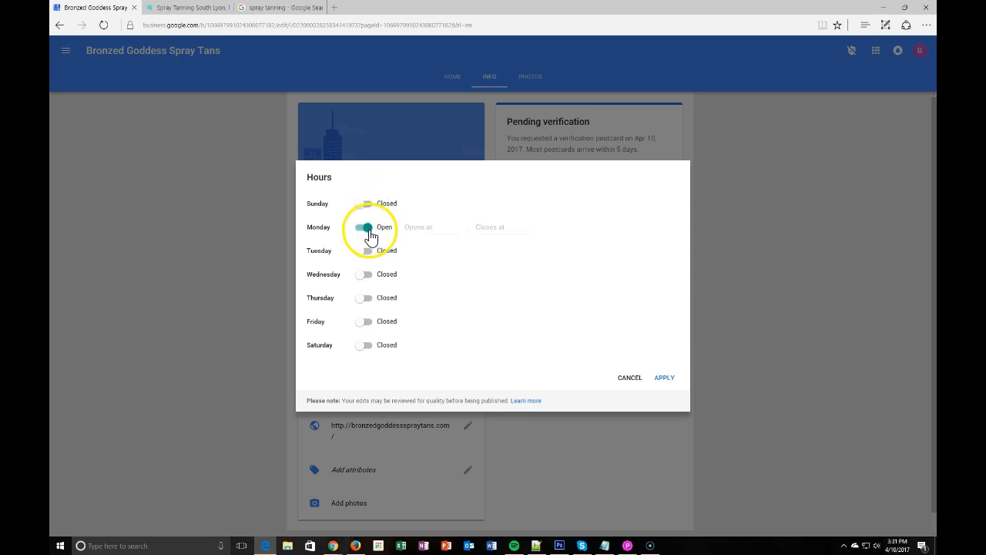
{"action": "left_click", "coordinate": [366, 252]}
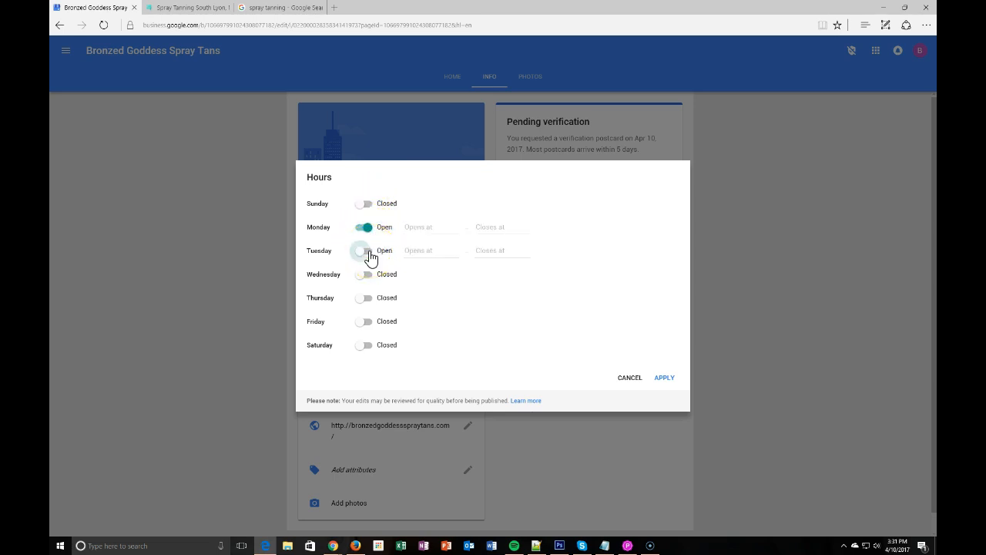
Set Monday's business hours to open at 10:00 am and close at 10:00 pm
{"action": "left_click", "coordinate": [422, 227]}
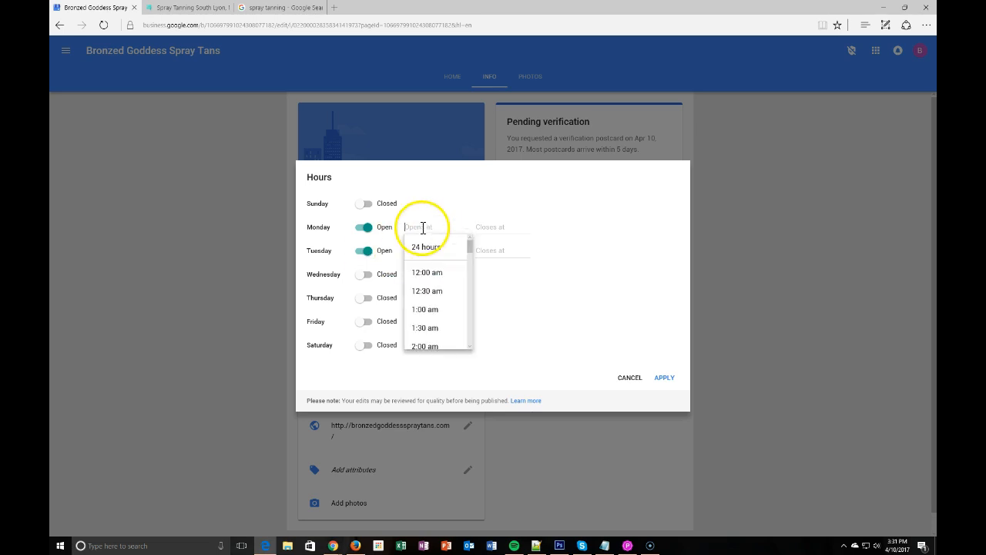
{"action": "left_click", "coordinate": [428, 248]}
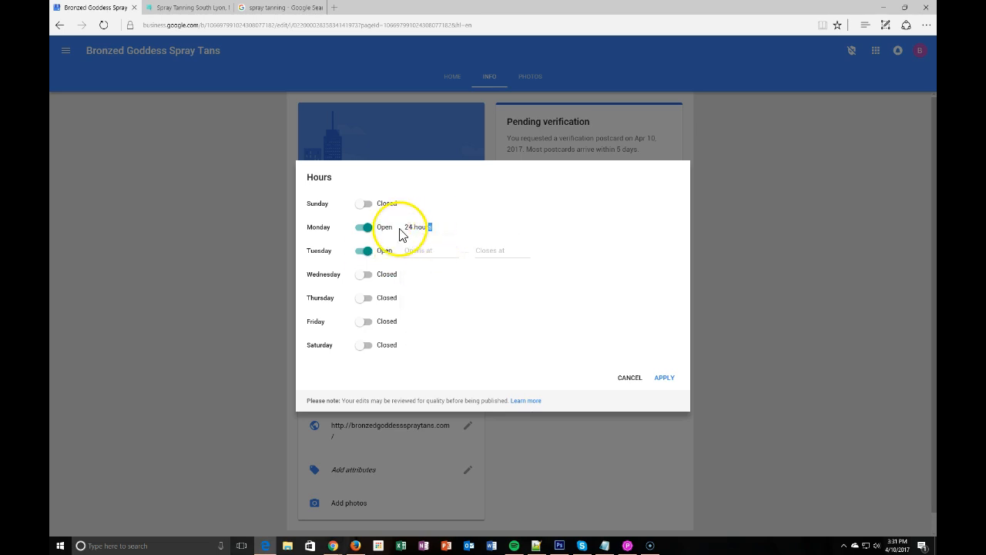
{"action": "left_click", "coordinate": [415, 231]}
{"action": "scroll", "coordinate": [439, 277], "scroll_direction": "down", "scroll_amount": 1}
{"action": "scroll", "coordinate": [445, 291], "scroll_direction": "down", "scroll_amount": 5}
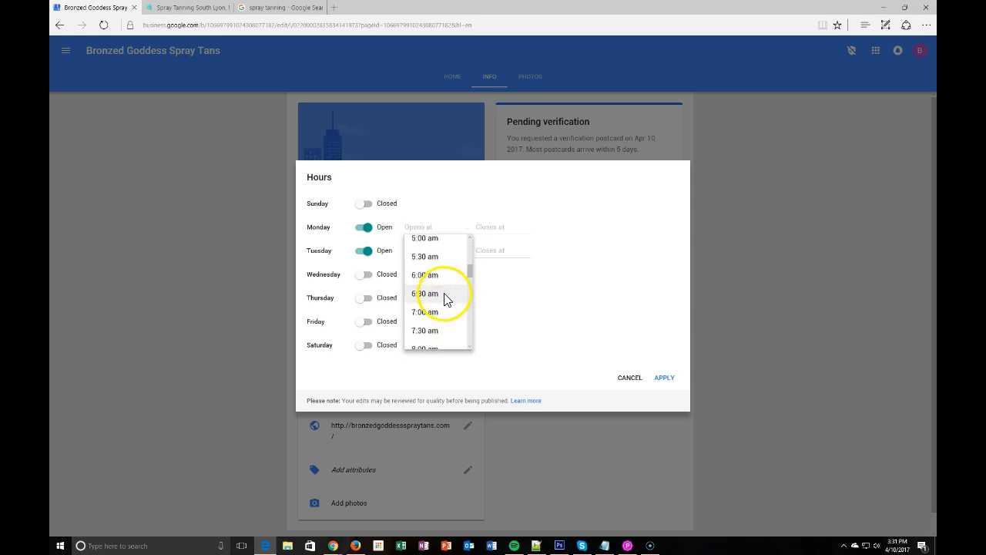
{"action": "scroll", "coordinate": [445, 296], "scroll_direction": "down", "scroll_amount": 4}
{"action": "left_click", "coordinate": [428, 314]}
{"action": "left_click", "coordinate": [482, 226]}
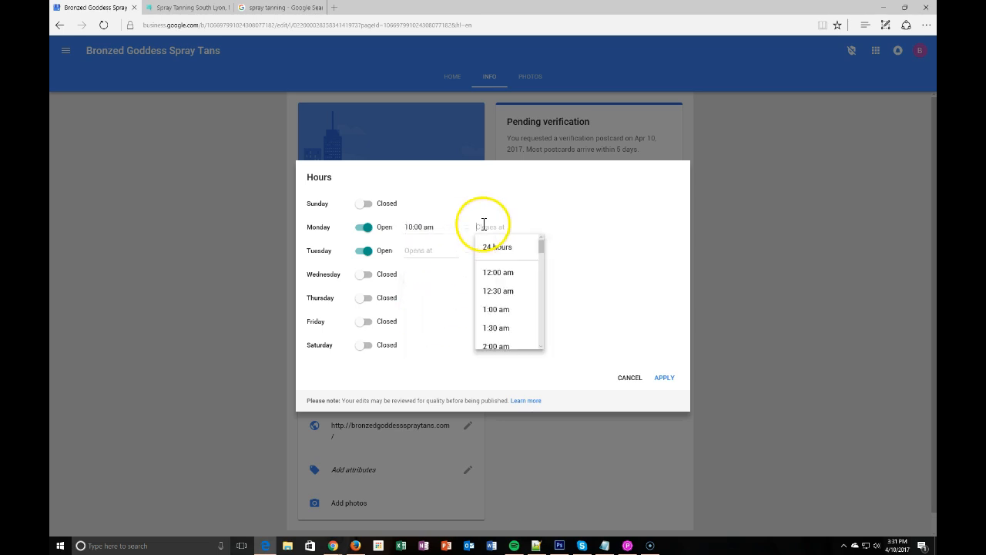
{"action": "left_click_drag", "start_coordinate": [539, 254], "coordinate": [539, 330]}
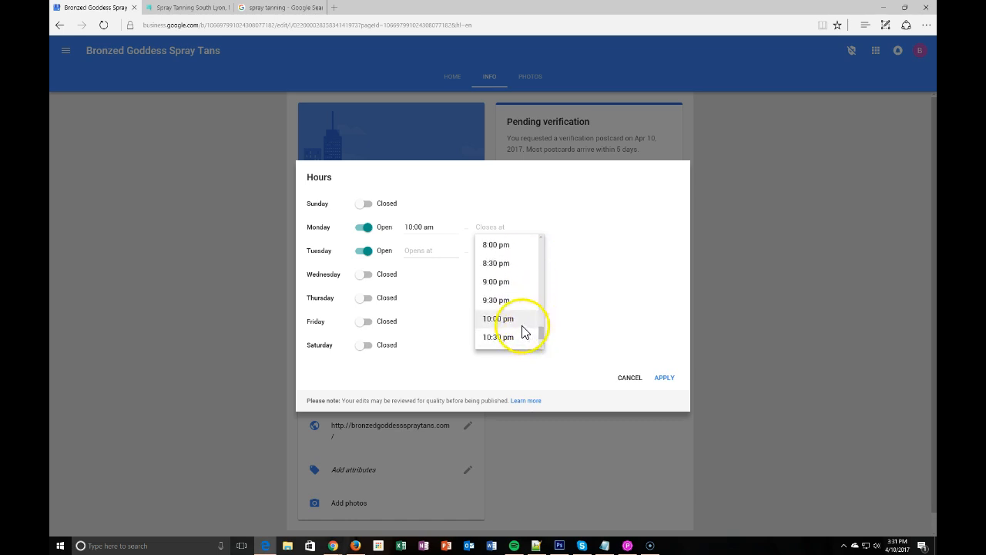
{"action": "left_click", "coordinate": [522, 318]}
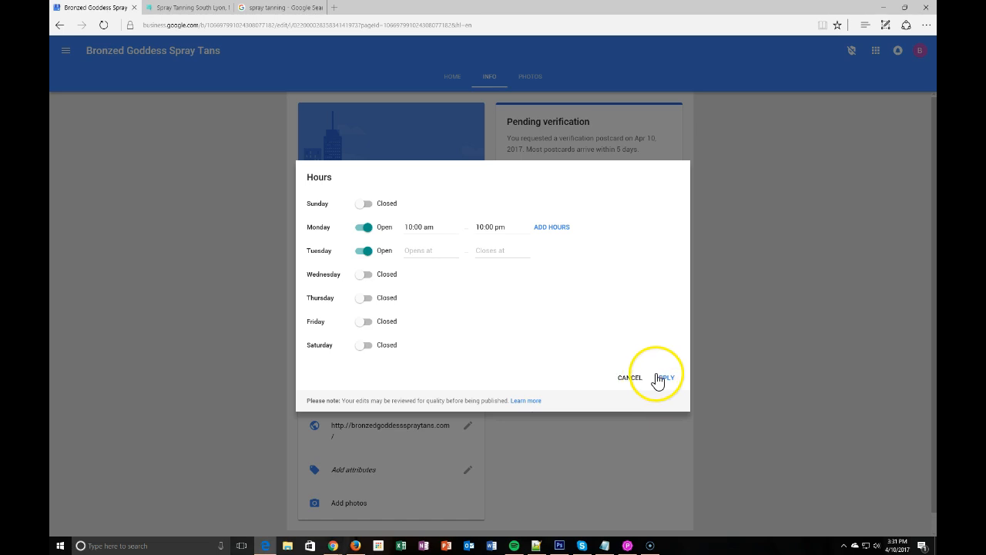
Switch Tuesday back to closed and apply the business hours
{"action": "left_click", "coordinate": [661, 379]}
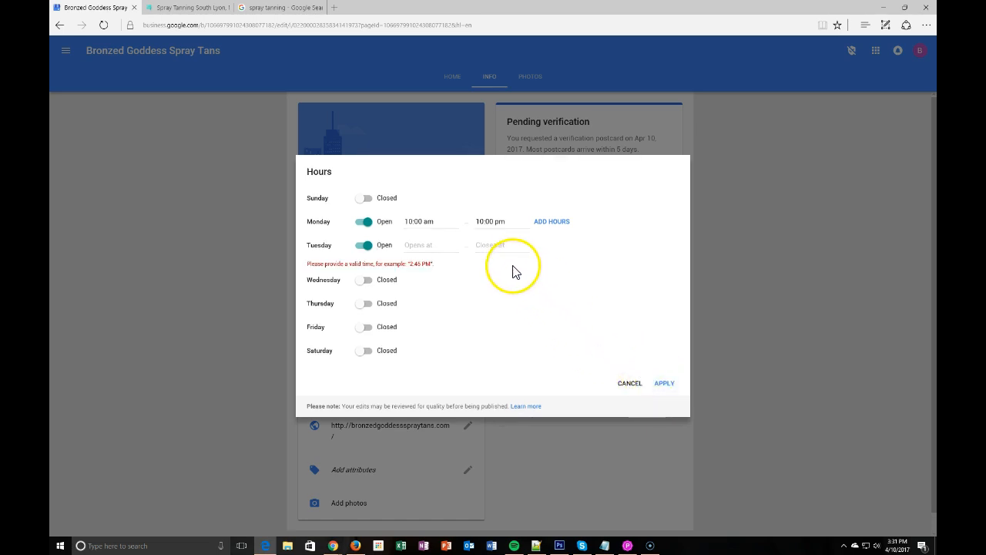
{"action": "left_click", "coordinate": [434, 245]}
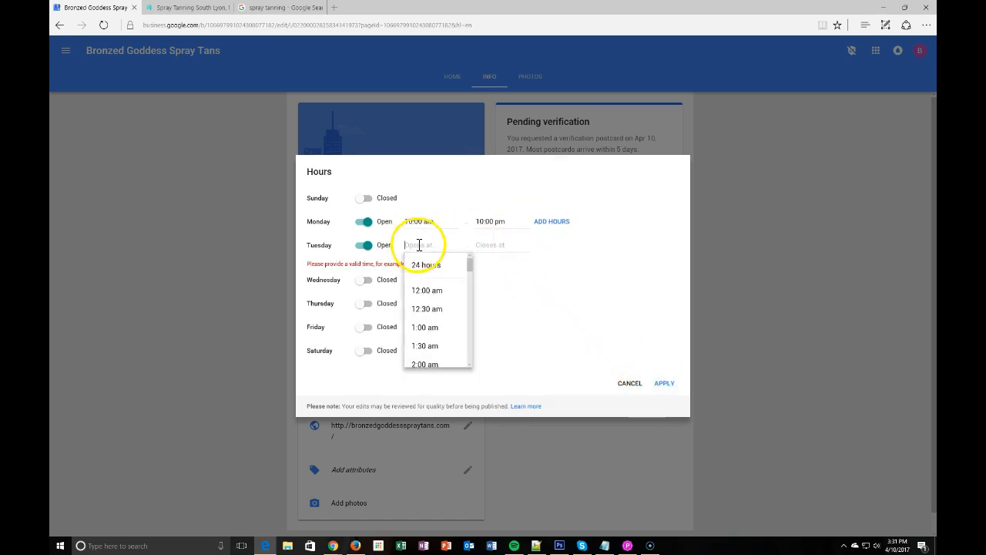
{"action": "left_click_drag", "start_coordinate": [470, 266], "coordinate": [468, 286]}
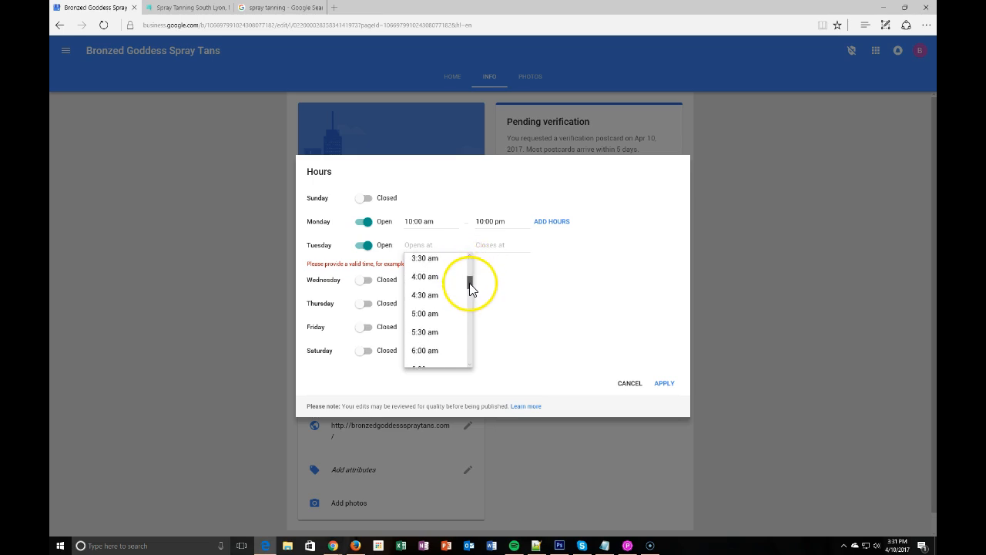
{"action": "left_click", "coordinate": [362, 245]}
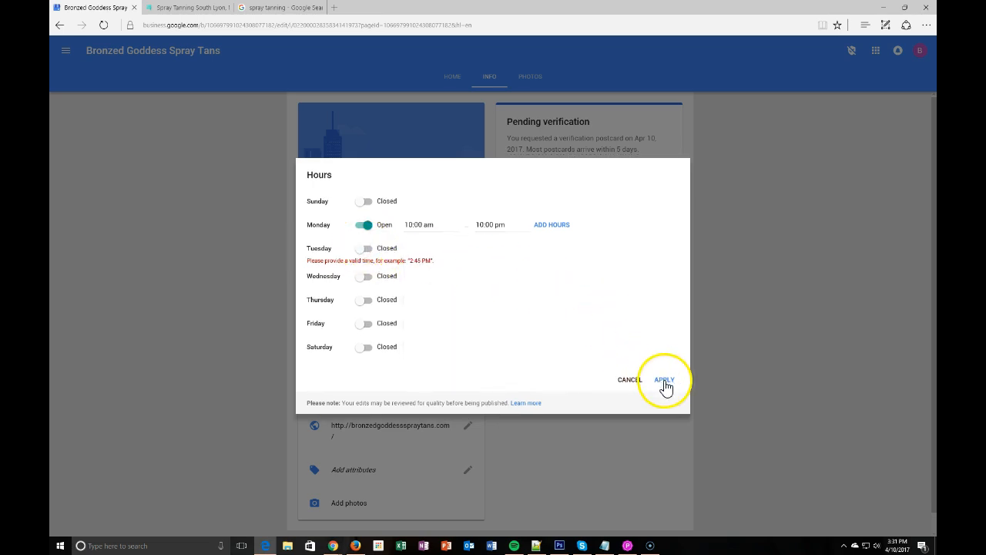
{"action": "left_click", "coordinate": [663, 381]}
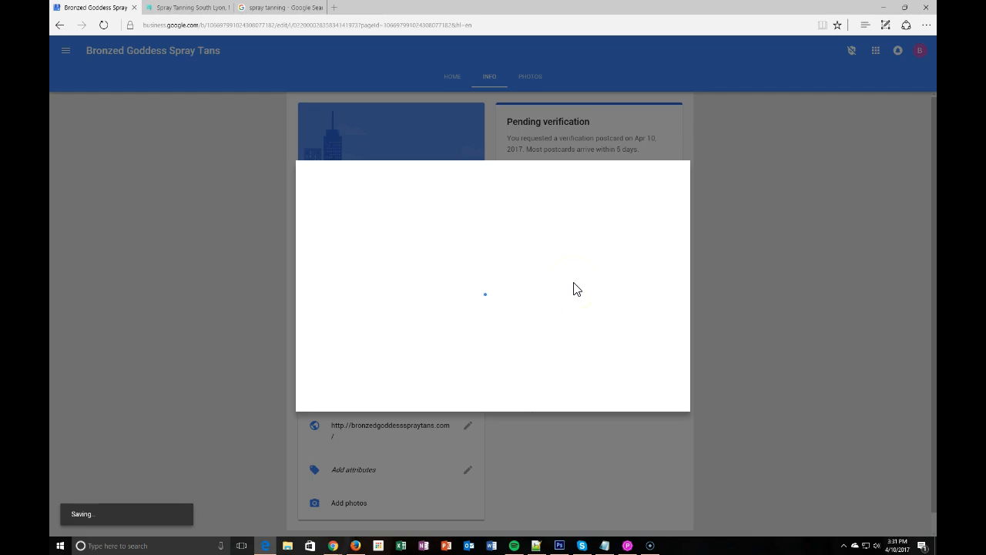
Review the business address and service area settings and close them without changes
{"action": "scroll", "coordinate": [455, 322], "scroll_direction": "down", "scroll_amount": 2}
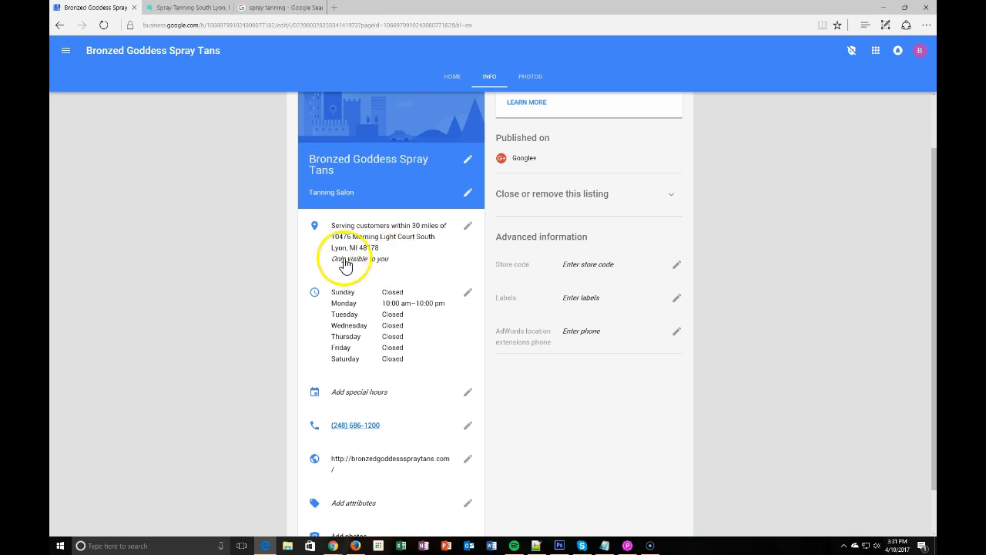
{"action": "left_click", "coordinate": [468, 231]}
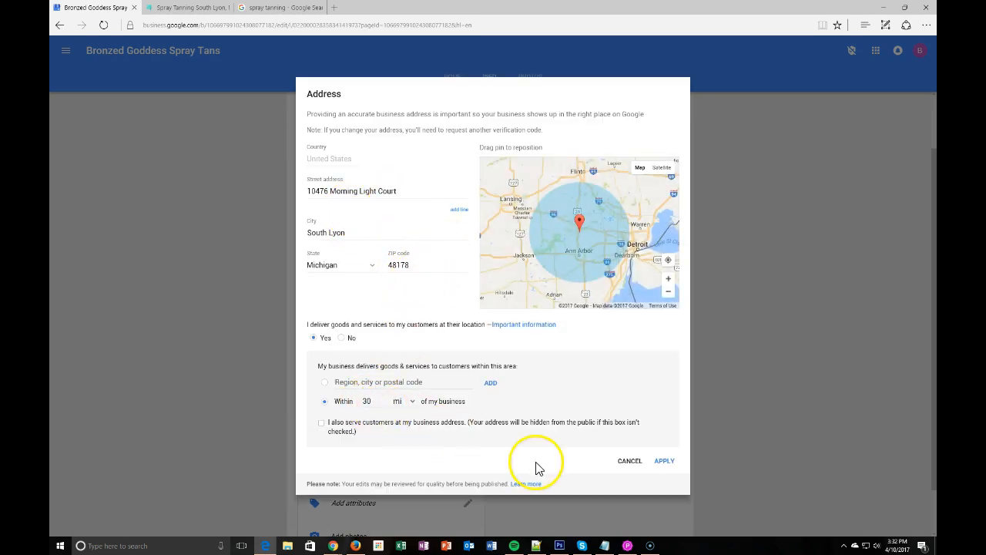
{"action": "left_click", "coordinate": [635, 464]}
Look over the remaining listing info, open the business photos page and dismiss the photo filter tip
{"action": "scroll", "coordinate": [694, 282], "scroll_direction": "down", "scroll_amount": 1}
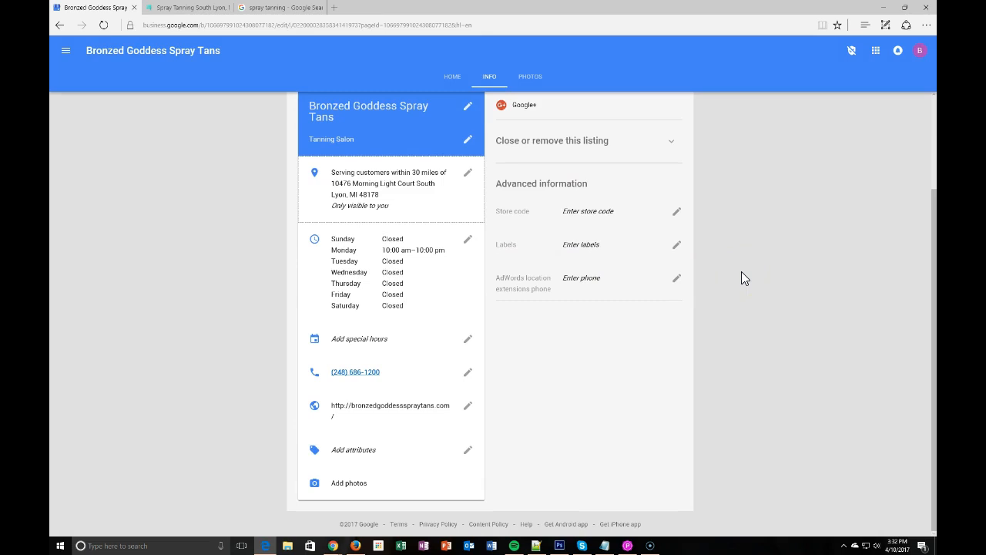
{"action": "scroll", "coordinate": [521, 423], "scroll_direction": "up", "scroll_amount": 2}
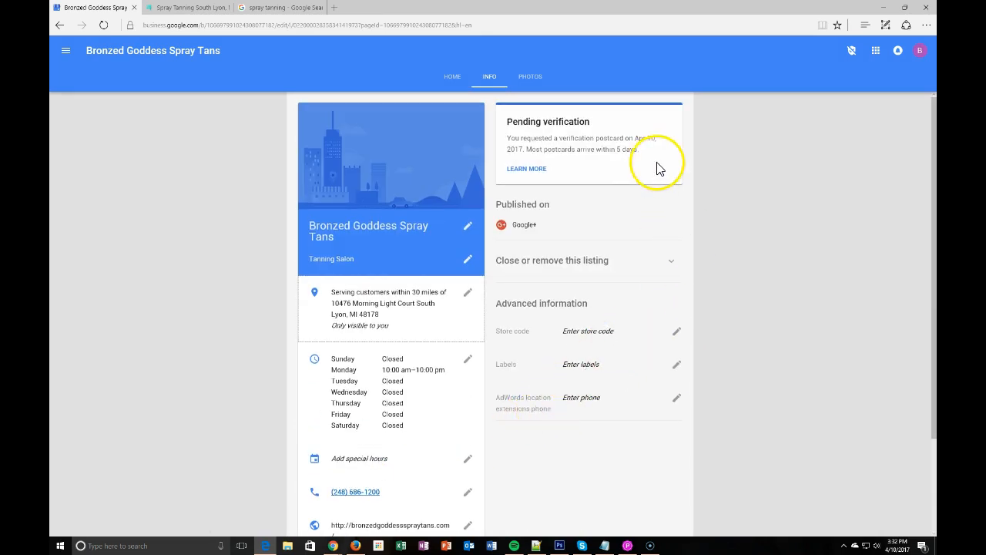
{"action": "scroll", "coordinate": [571, 149], "scroll_direction": "down", "scroll_amount": 1}
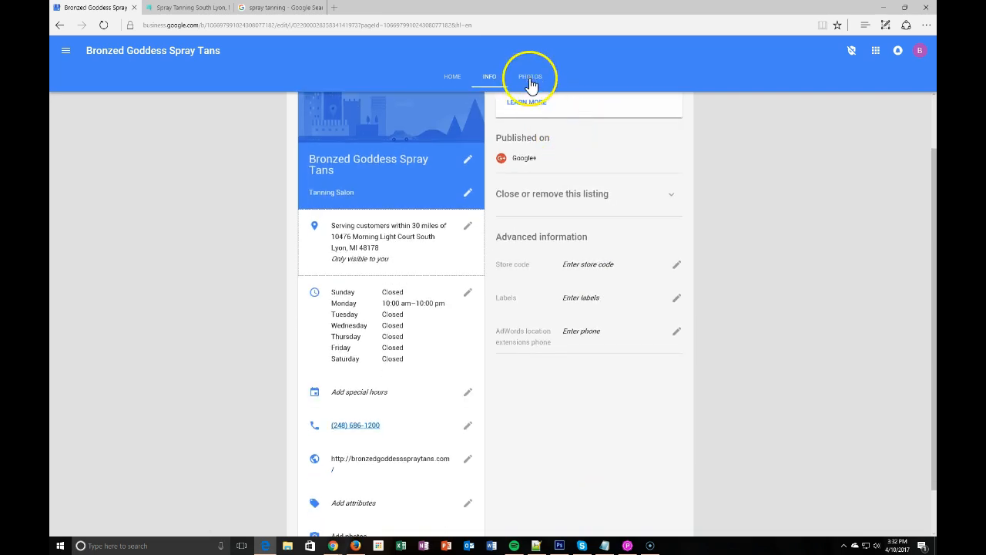
{"action": "scroll", "coordinate": [529, 137], "scroll_direction": "down", "scroll_amount": 1}
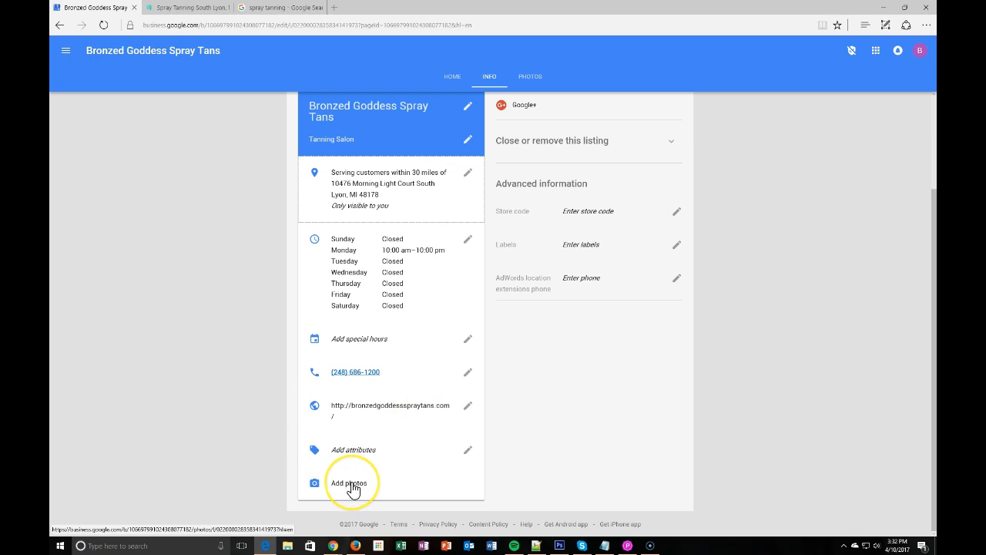
{"action": "left_click", "coordinate": [351, 484]}
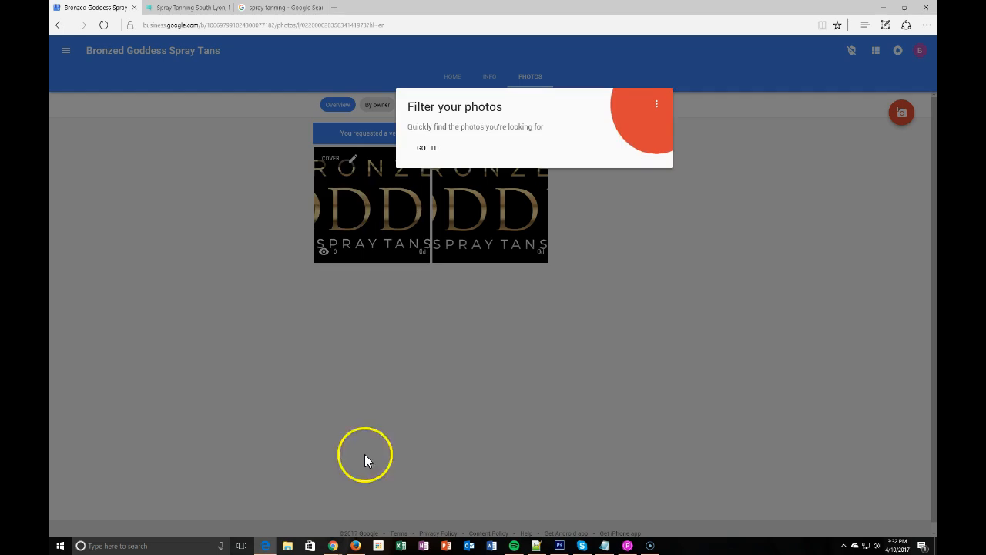
{"action": "left_click", "coordinate": [430, 148]}
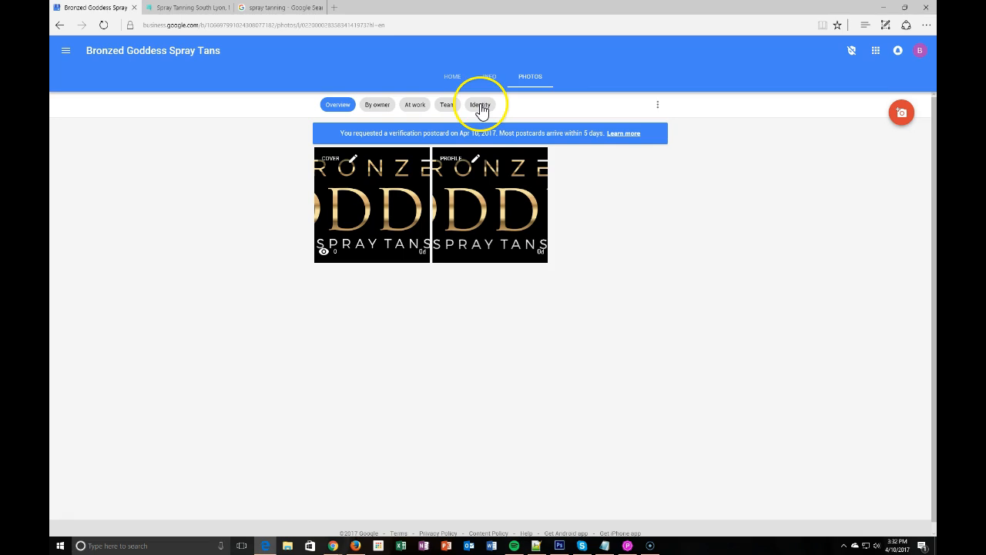
Browse the By owner, At work, Team and Identity photo categories
{"action": "left_click", "coordinate": [379, 109]}
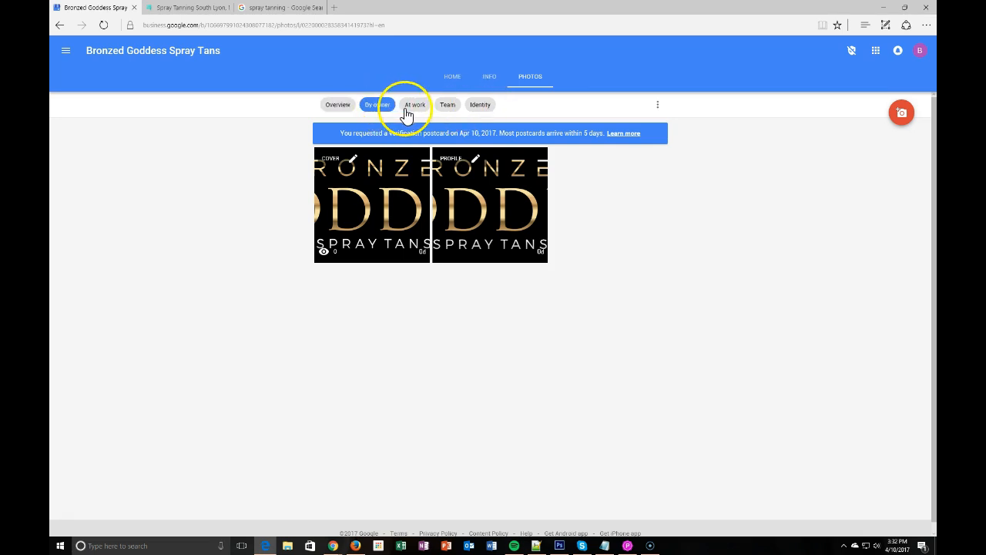
{"action": "left_click", "coordinate": [410, 112]}
{"action": "left_click", "coordinate": [456, 109]}
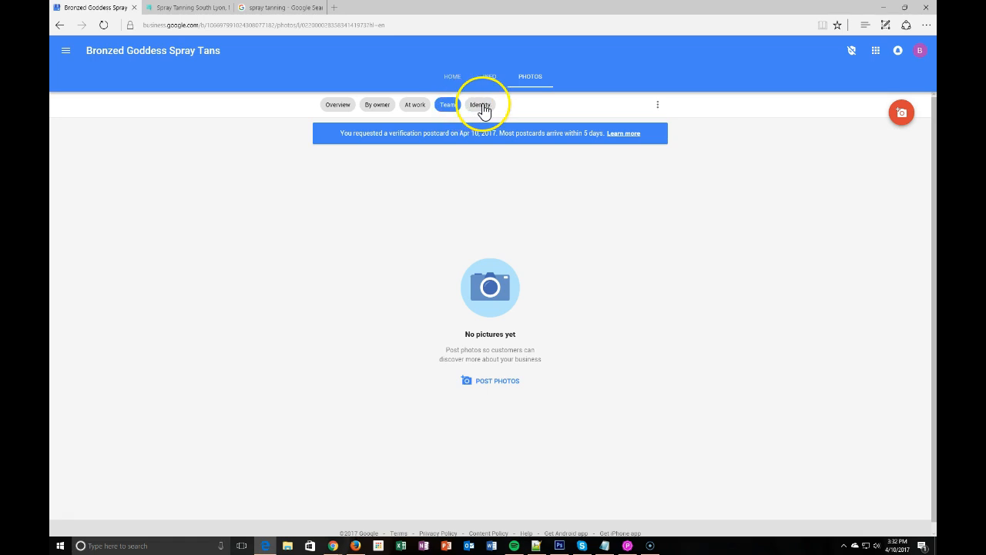
{"action": "left_click", "coordinate": [482, 110]}
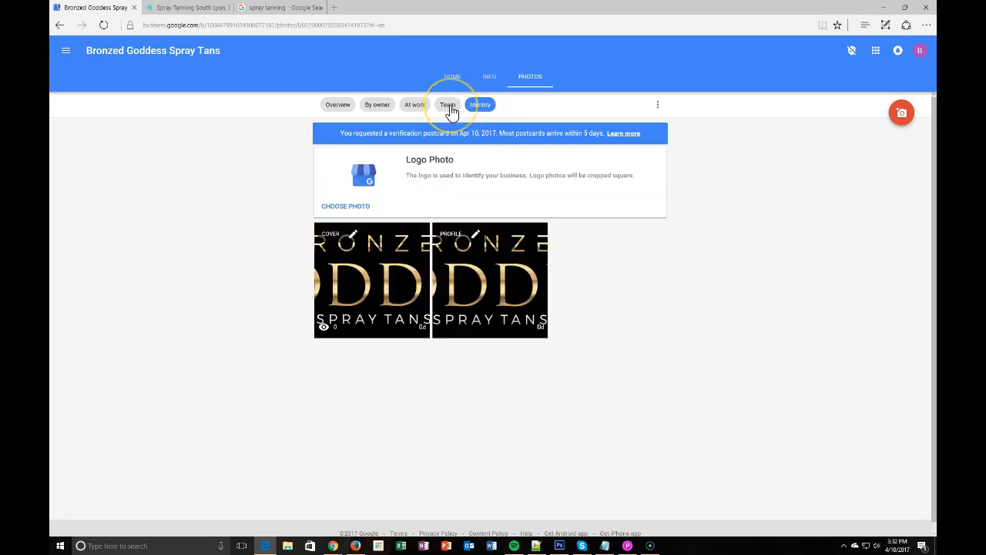
Post the owner's portrait JPG from the desktop's Bronzed Goddess folder to the Team photos
{"action": "left_click", "coordinate": [451, 112]}
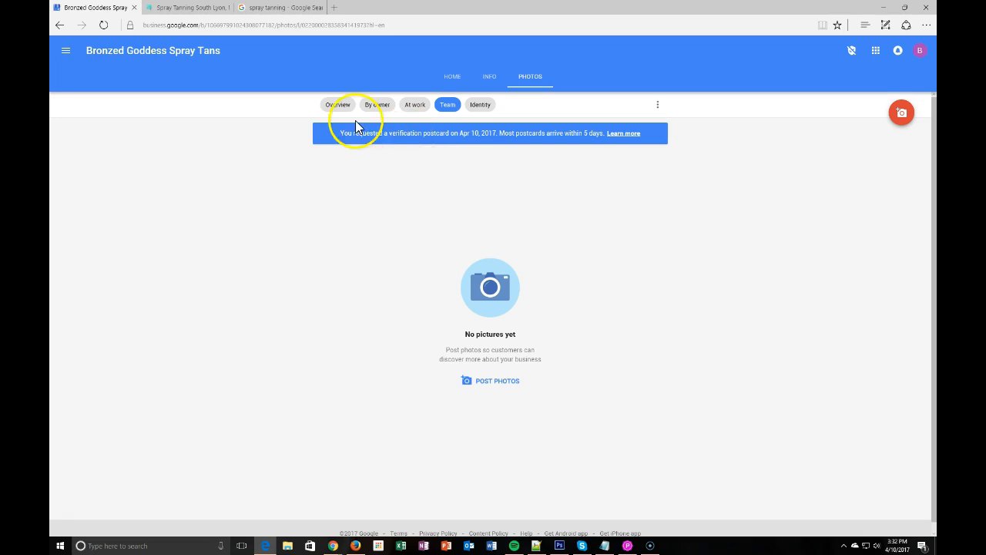
{"action": "left_click", "coordinate": [333, 546]}
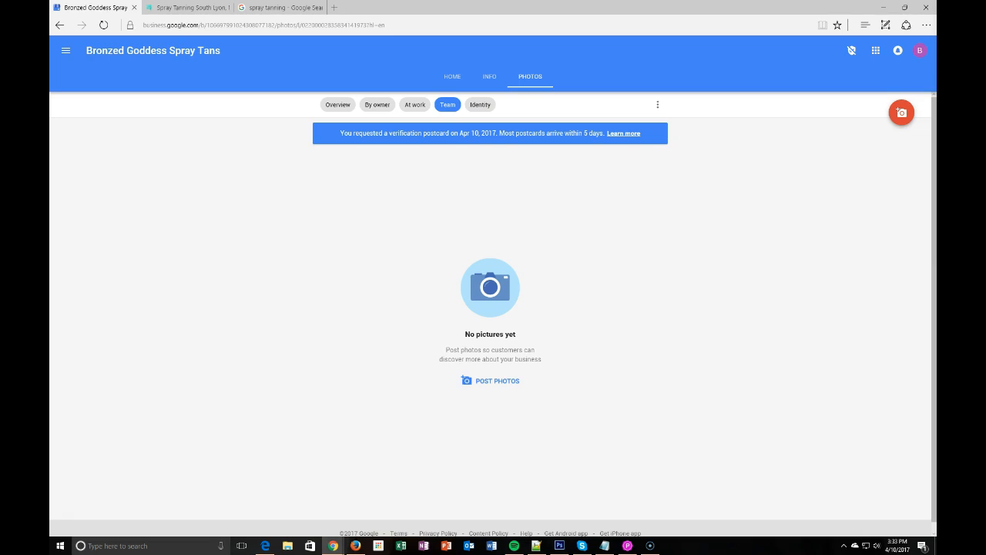
{"action": "left_click", "coordinate": [510, 383]}
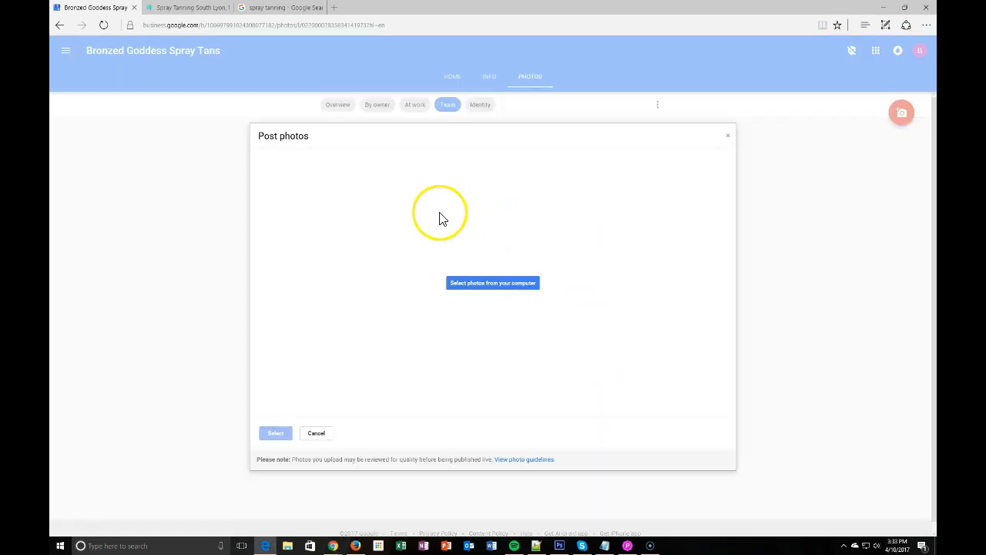
{"action": "left_click", "coordinate": [491, 283]}
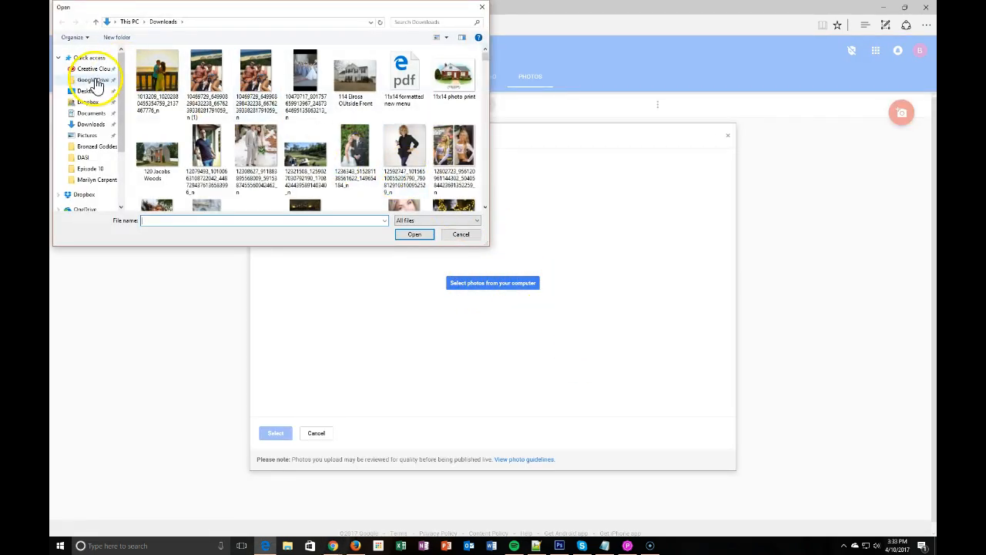
{"action": "left_click", "coordinate": [87, 91]}
{"action": "double_click", "coordinate": [205, 86]}
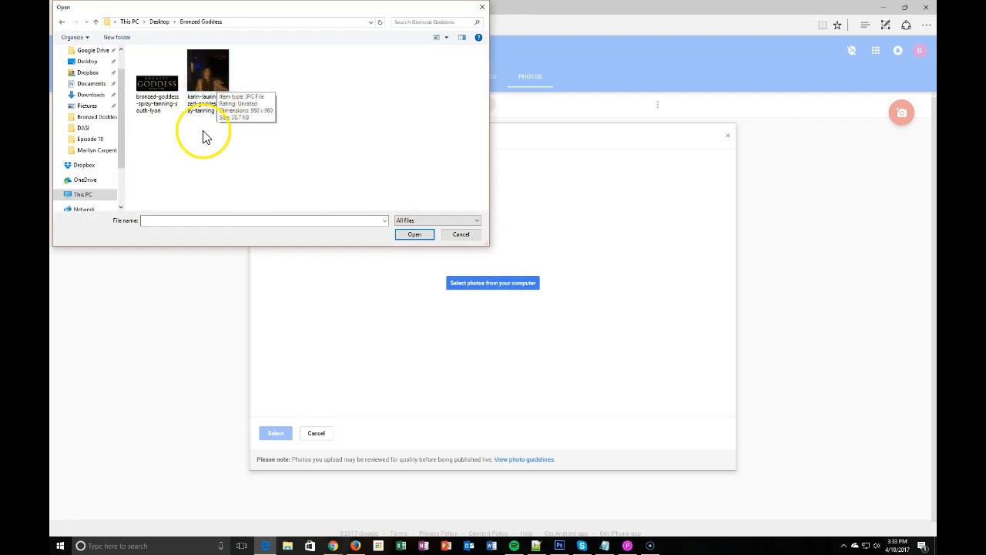
{"action": "double_click", "coordinate": [220, 84]}
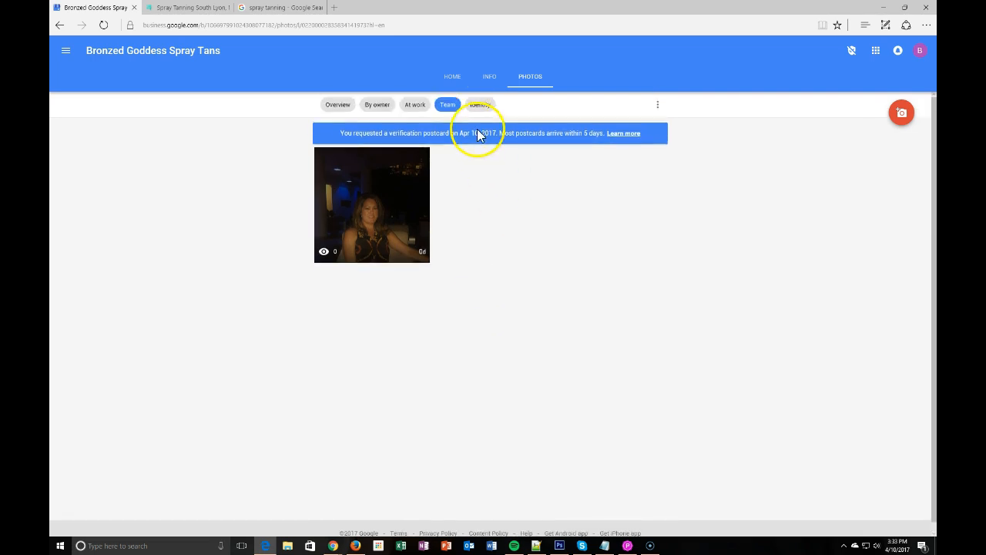
Check the At work photo category, view the photos on the business's Facebook page in Chrome, and return to the listing
{"action": "left_click", "coordinate": [417, 105]}
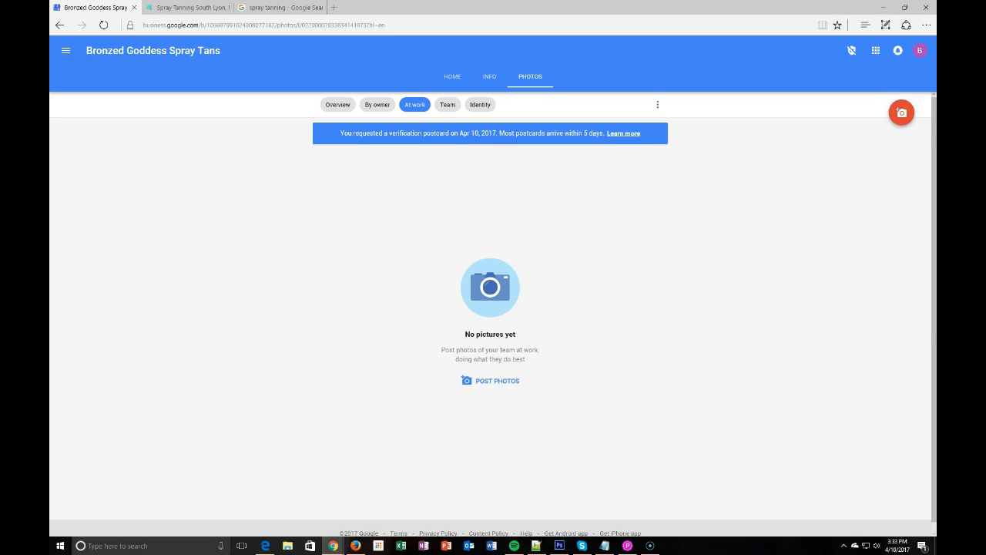
{"action": "left_click_drag", "start_coordinate": [936, 35], "coordinate": [509, 6]}
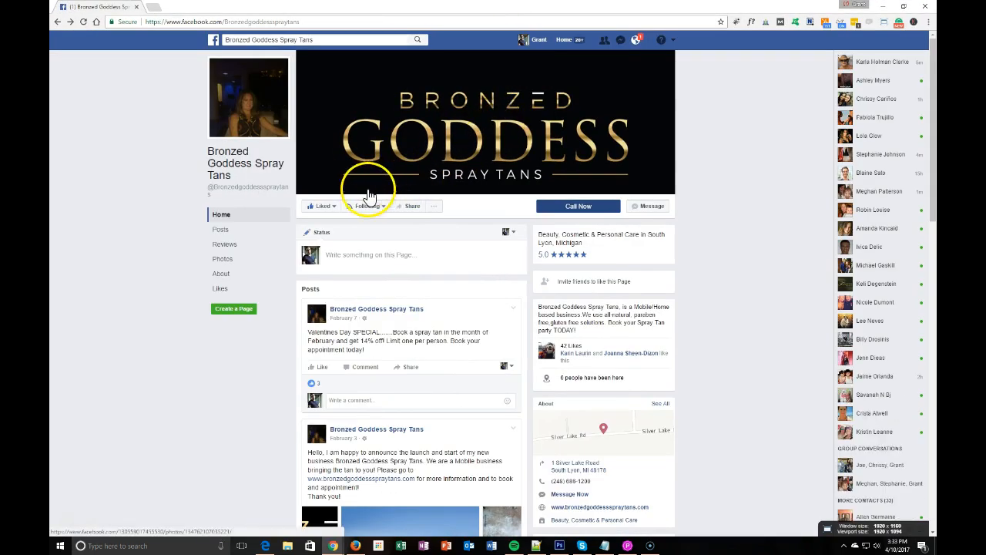
{"action": "left_click", "coordinate": [235, 262]}
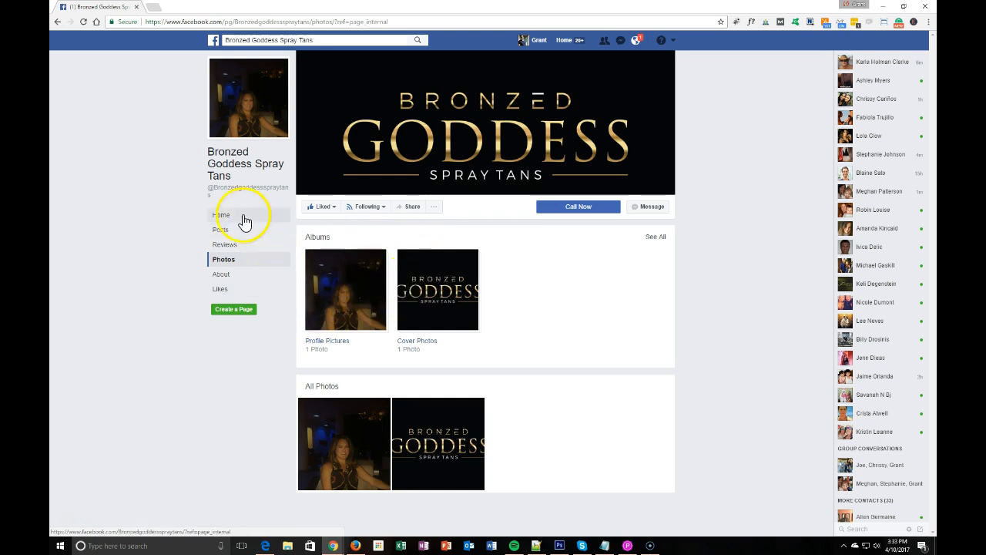
{"action": "left_click", "coordinate": [881, 7]}
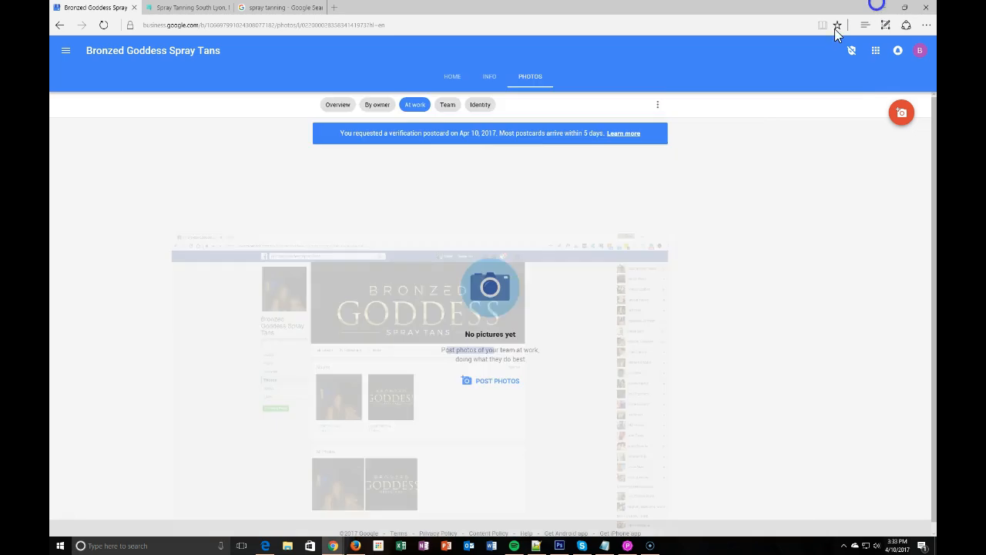
Open the attributes from the business's Info page and mark NFC mobile payments as not accepted
{"action": "left_click", "coordinate": [490, 81]}
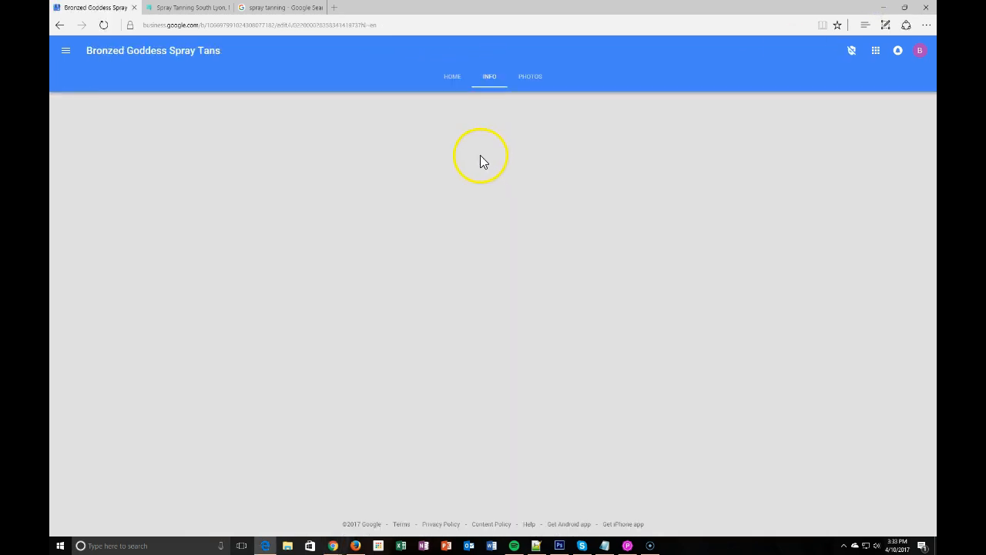
{"action": "scroll", "coordinate": [467, 173], "scroll_direction": "down", "scroll_amount": 1}
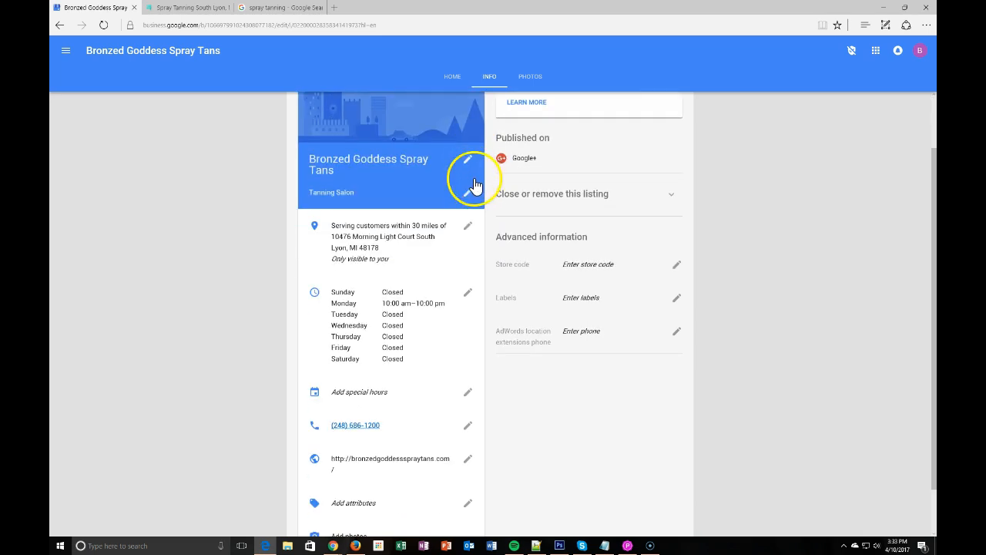
{"action": "scroll", "coordinate": [474, 189], "scroll_direction": "down", "scroll_amount": 1}
{"action": "scroll", "coordinate": [513, 242], "scroll_direction": "up", "scroll_amount": 2}
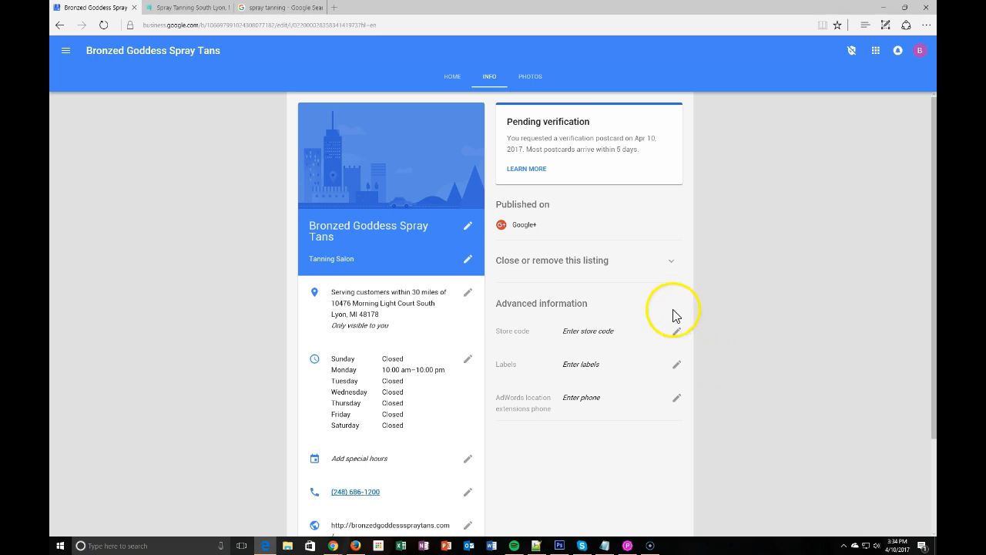
{"action": "scroll", "coordinate": [408, 378], "scroll_direction": "down", "scroll_amount": 2}
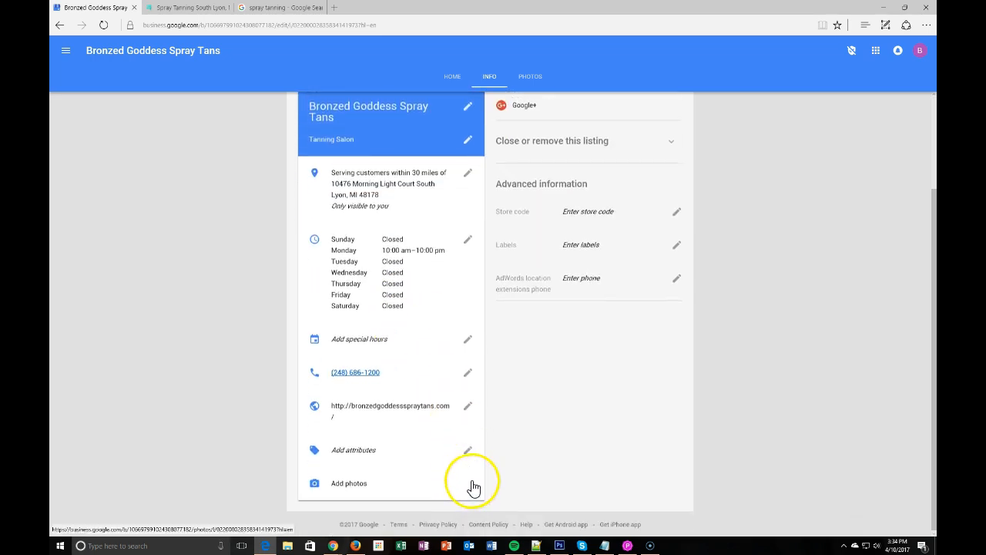
{"action": "left_click", "coordinate": [468, 449]}
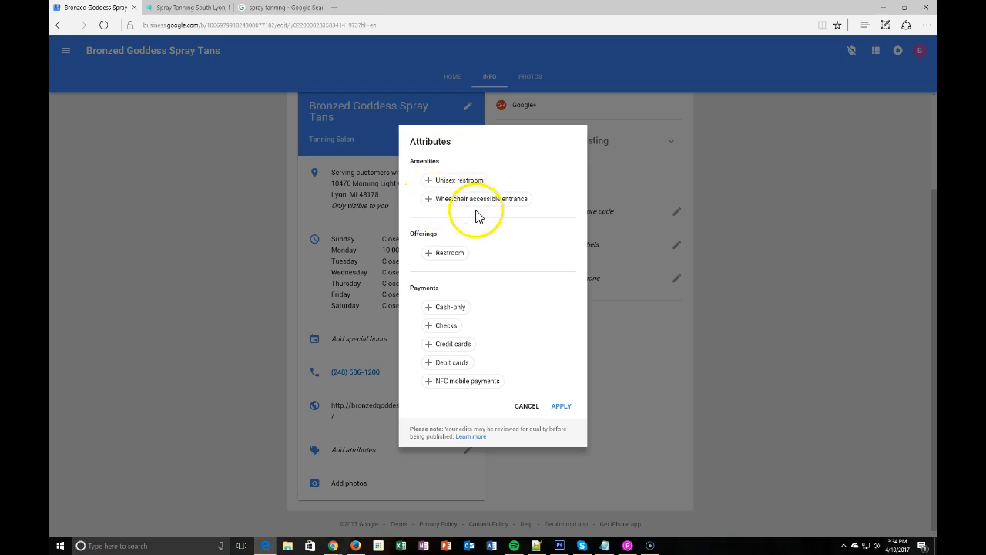
{"action": "left_click", "coordinate": [466, 382]}
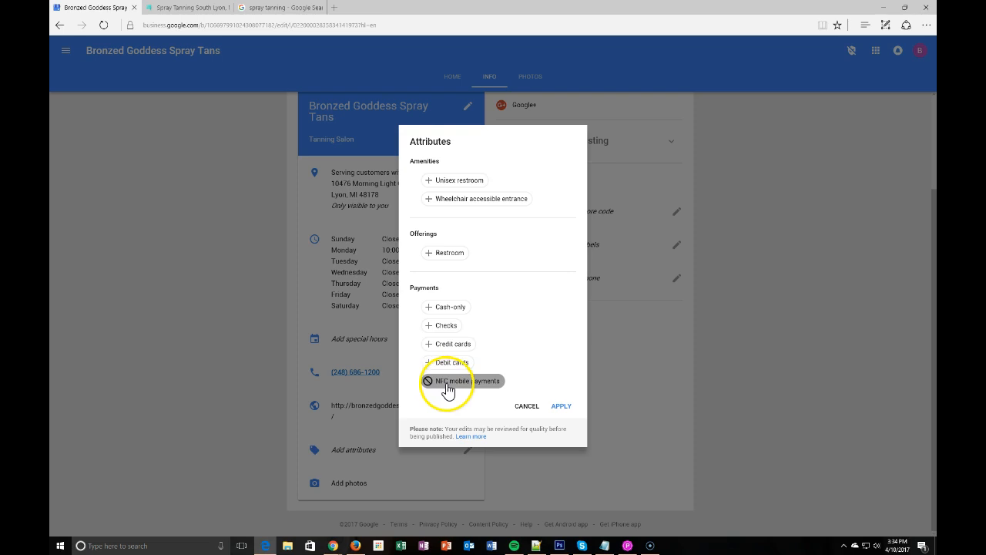
{"action": "left_click", "coordinate": [458, 384]}
{"action": "left_click", "coordinate": [458, 384]}
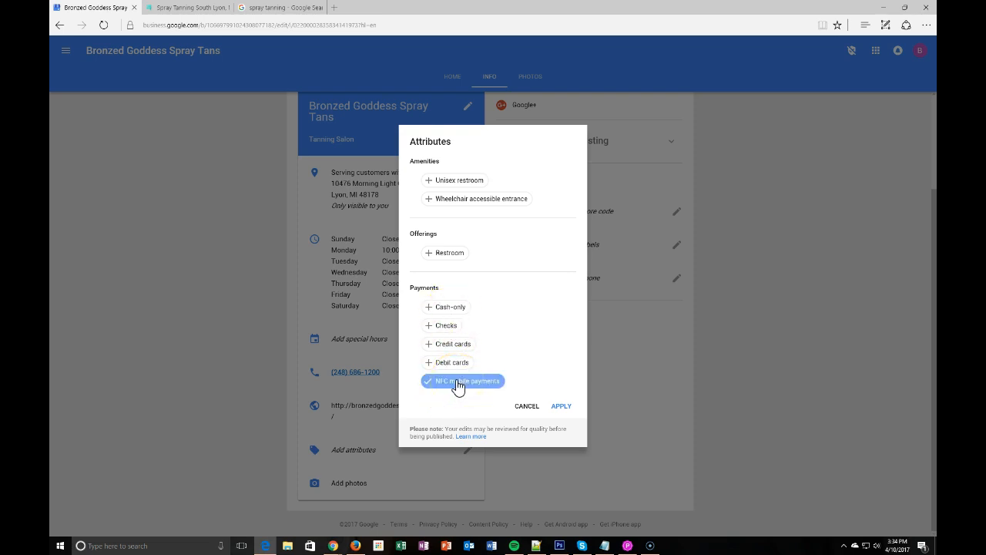
{"action": "left_click", "coordinate": [458, 384]}
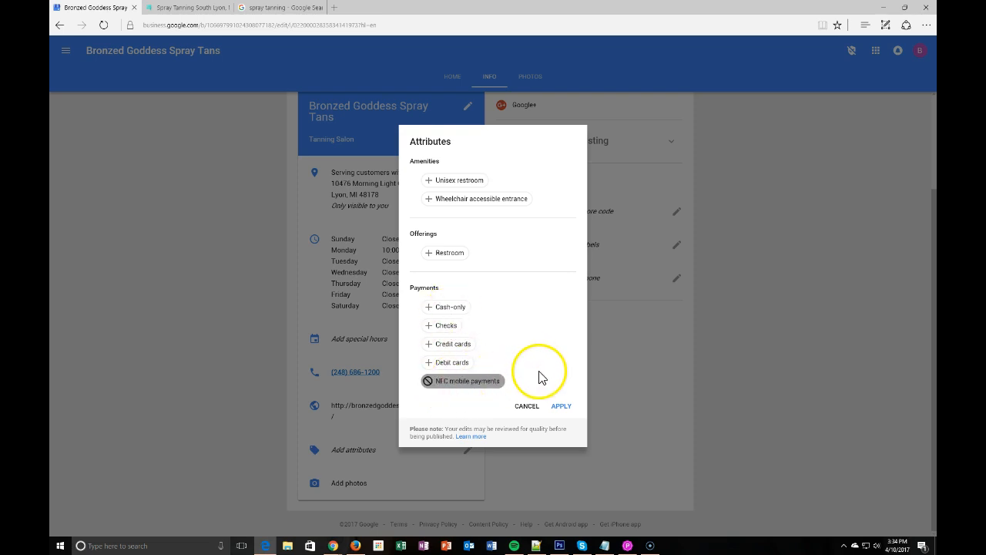
Set the payment attributes to not cash-only, checks not accepted, and credit cards and debit cards accepted
{"action": "left_click", "coordinate": [454, 308]}
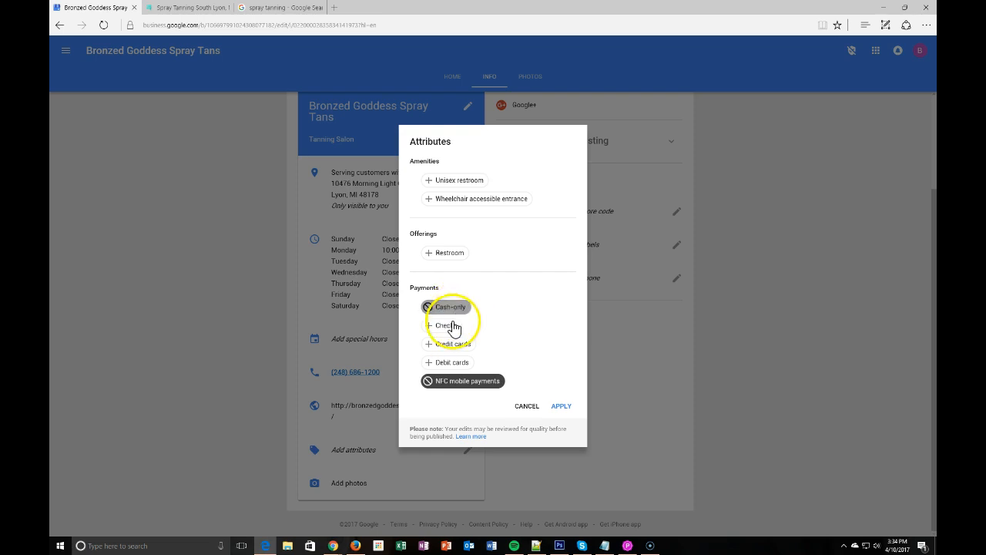
{"action": "left_click", "coordinate": [451, 327]}
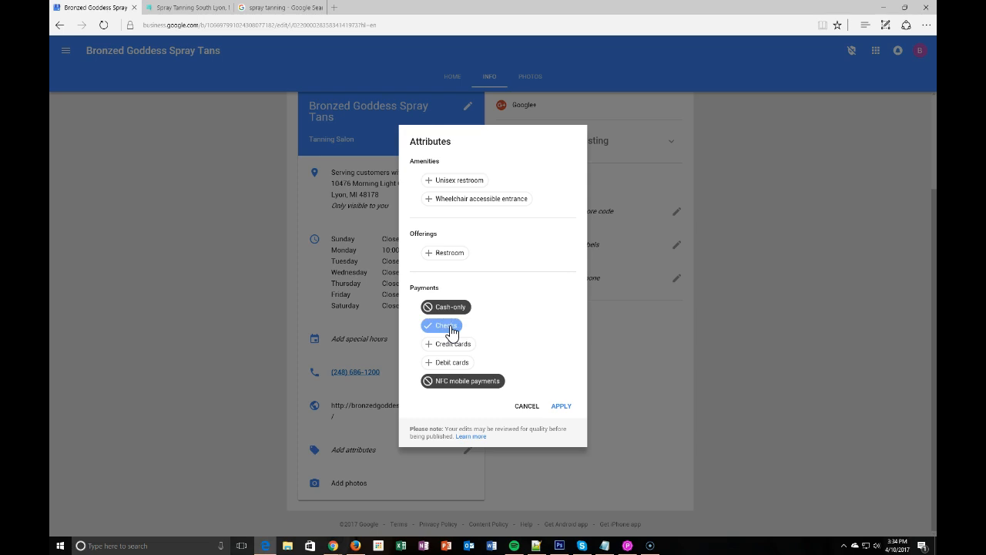
{"action": "left_click", "coordinate": [460, 347]}
{"action": "left_click", "coordinate": [451, 362]}
Add the Restroom, Wheelchair accessible entrance and Unisex restroom attributes and apply the attribute changes
{"action": "left_click", "coordinate": [455, 254]}
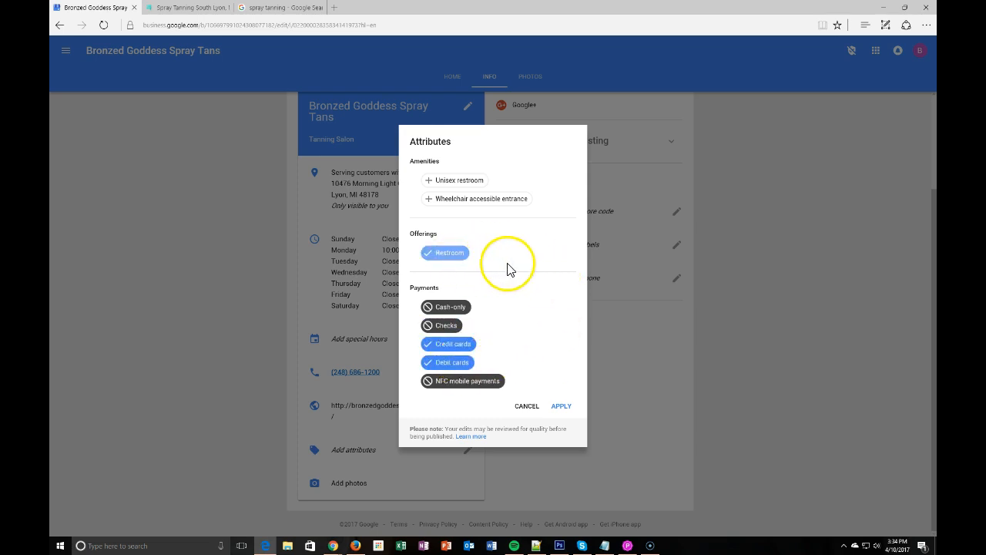
{"action": "left_click", "coordinate": [511, 199]}
{"action": "left_click", "coordinate": [474, 182]}
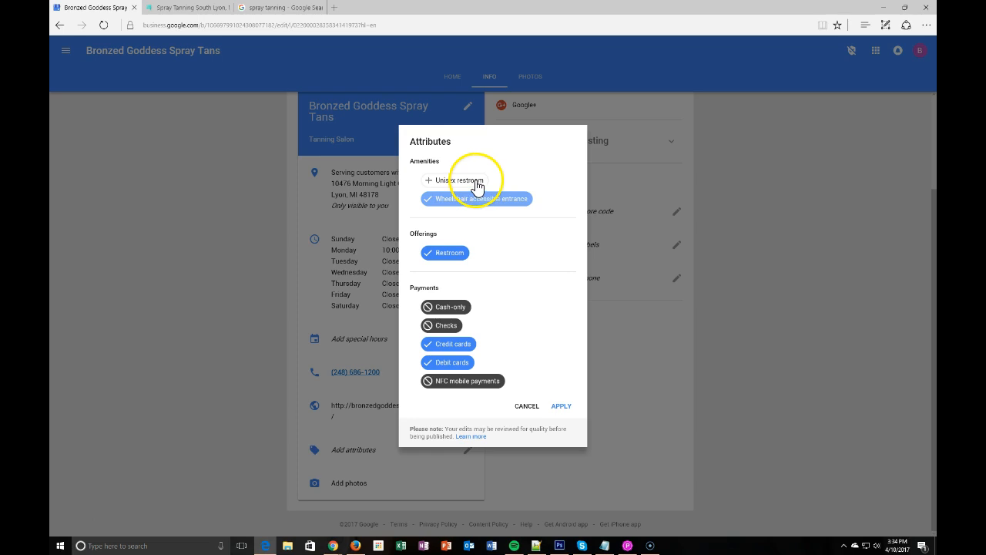
{"action": "left_click", "coordinate": [563, 406]}
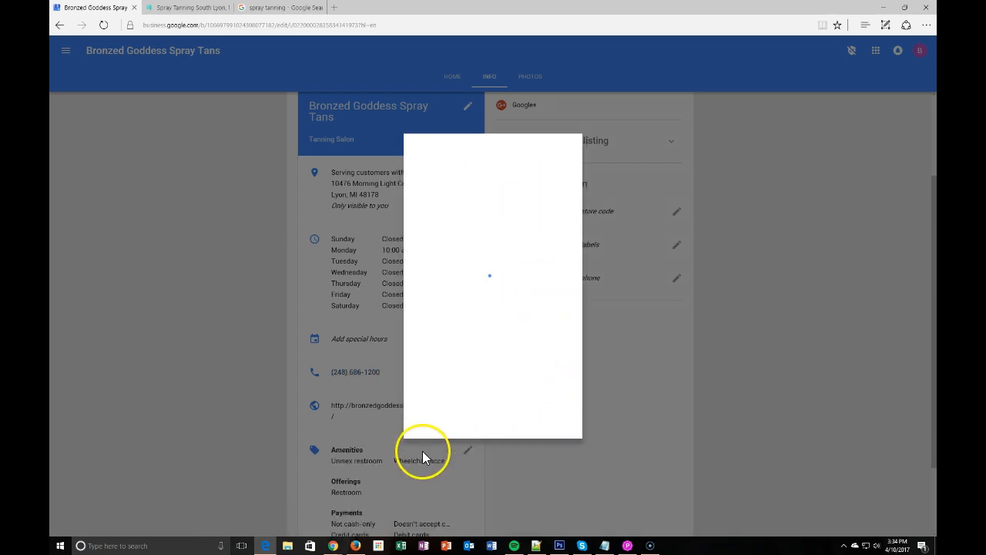
Look over the saved attributes and the rest of the listing info, dismissing the e-mail notifications
{"action": "scroll", "coordinate": [423, 450], "scroll_direction": "down", "scroll_amount": 1}
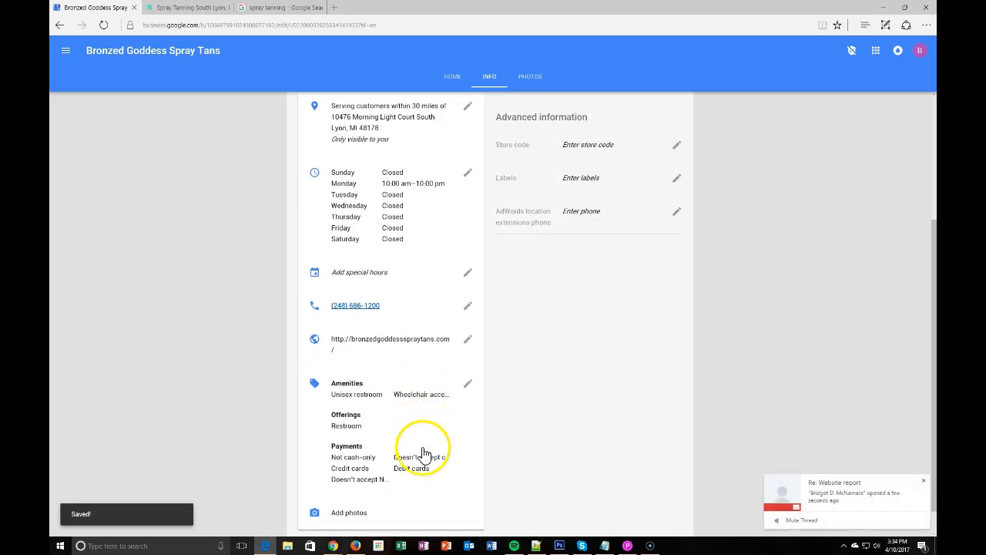
{"action": "left_click", "coordinate": [924, 484]}
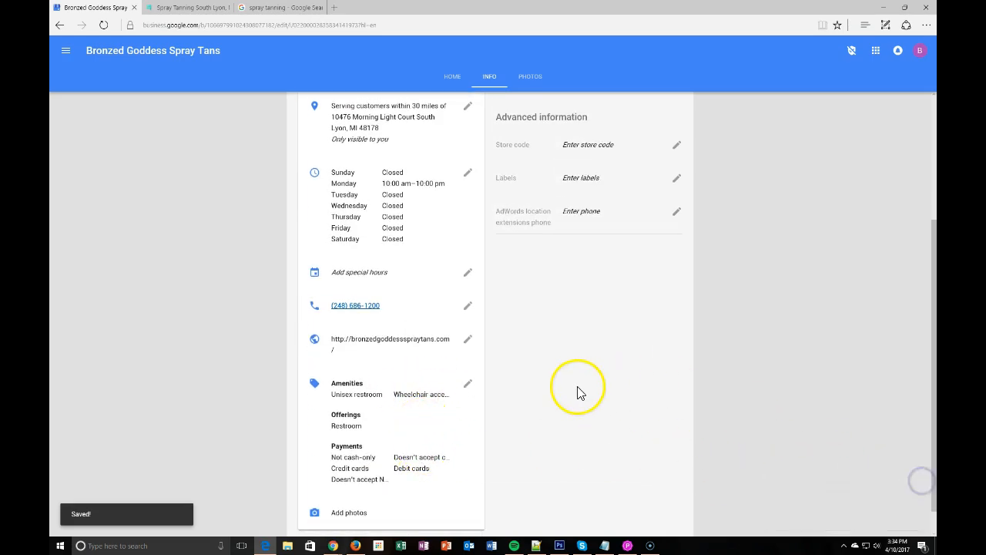
{"action": "scroll", "coordinate": [577, 393], "scroll_direction": "up", "scroll_amount": 2}
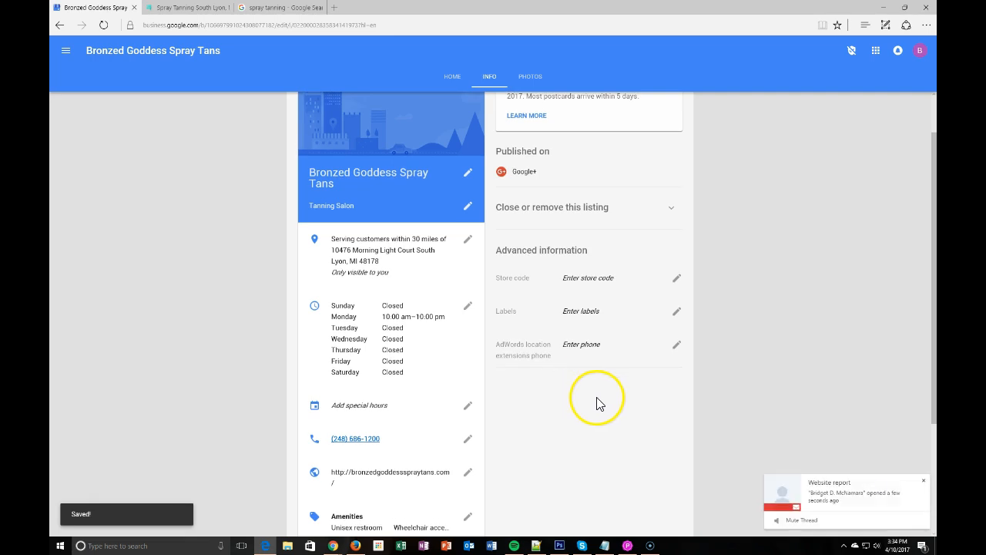
{"action": "scroll", "coordinate": [597, 403], "scroll_direction": "up", "scroll_amount": 1}
{"action": "left_click", "coordinate": [926, 482]}
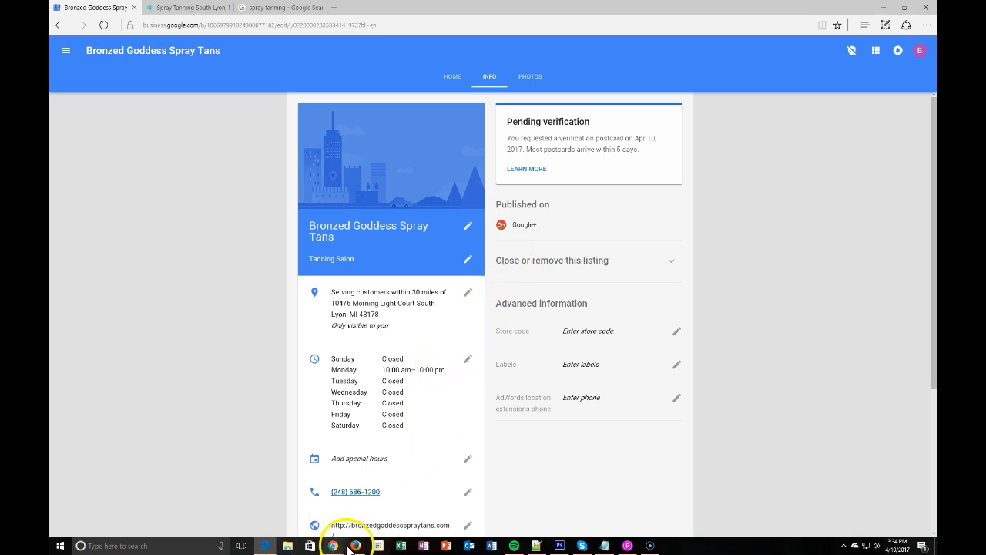
Switch to Chrome, read the About description on the business's Facebook page, and return to the listing
{"action": "mouse_move", "coordinate": [333, 546]}
{"action": "left_click", "coordinate": [416, 501]}
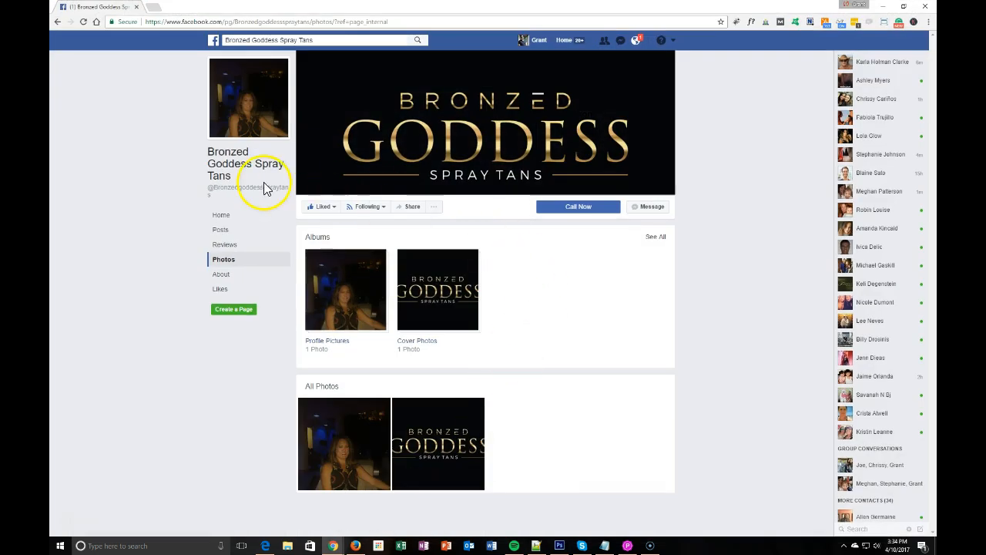
{"action": "left_click", "coordinate": [222, 275]}
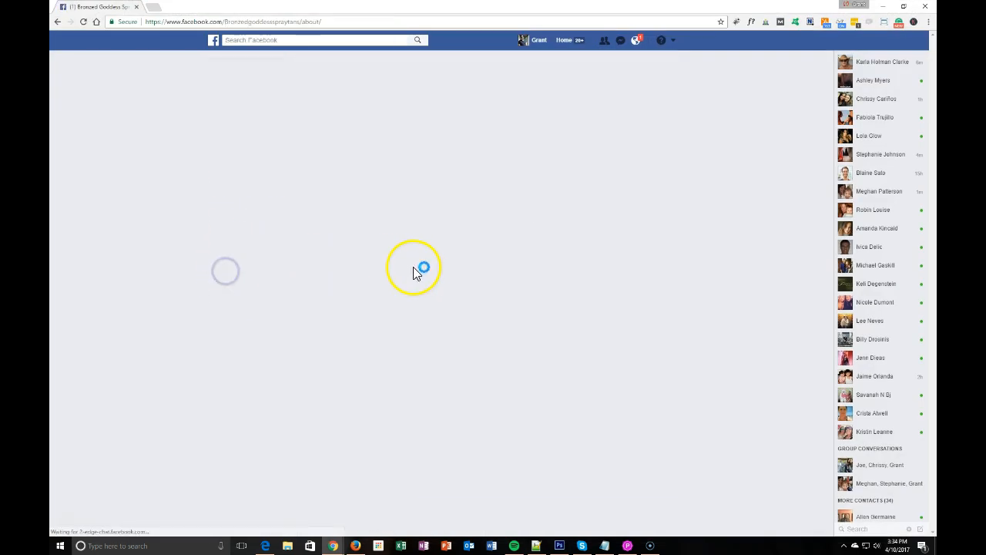
{"action": "left_click_drag", "start_coordinate": [424, 468], "coordinate": [318, 452]}
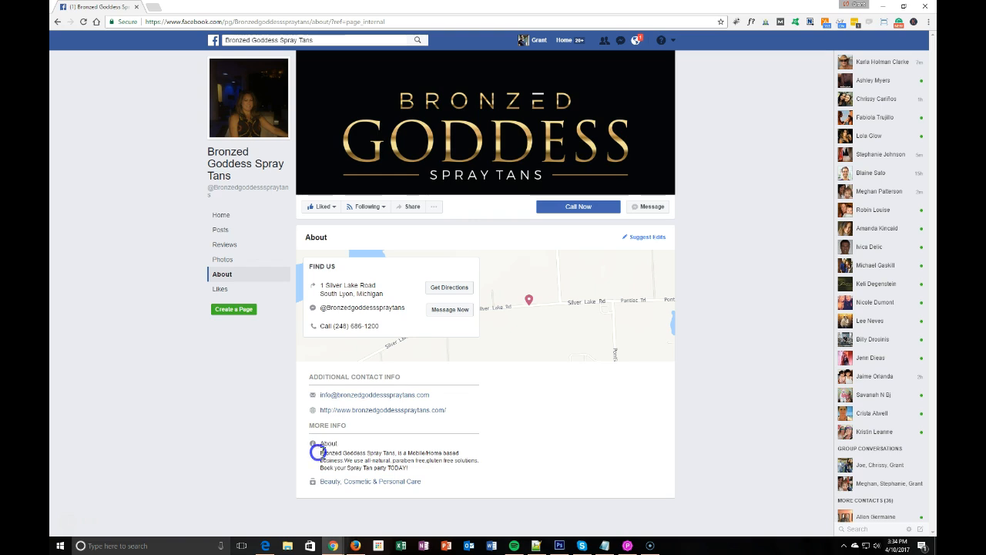
{"action": "left_click", "coordinate": [884, 7]}
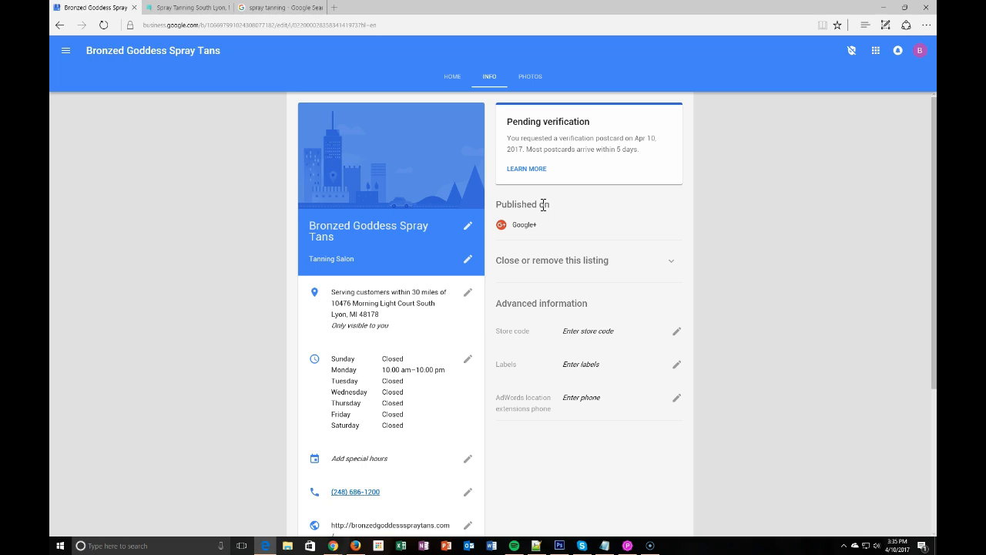
View the business's Home dashboard and dismiss the two e-mail notifications
{"action": "left_click", "coordinate": [449, 79]}
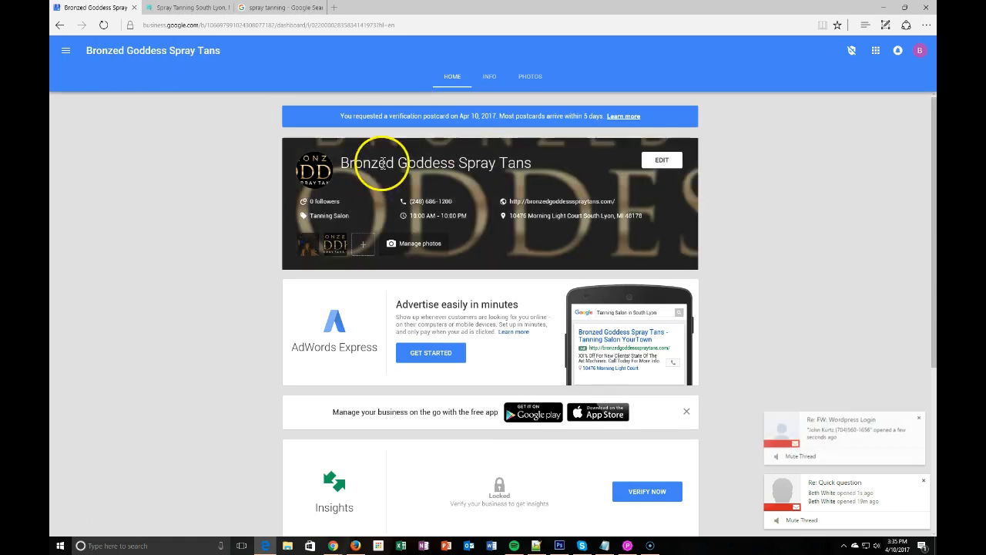
{"action": "left_click", "coordinate": [924, 417]}
{"action": "left_click", "coordinate": [924, 481]}
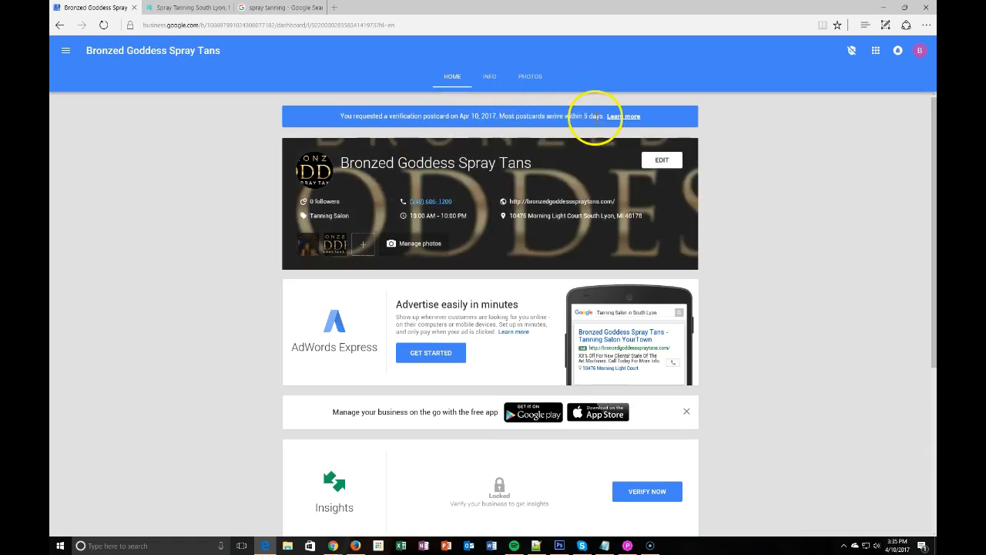
Search Google for "spray tanning" in the already open search tab
{"action": "left_click", "coordinate": [273, 8]}
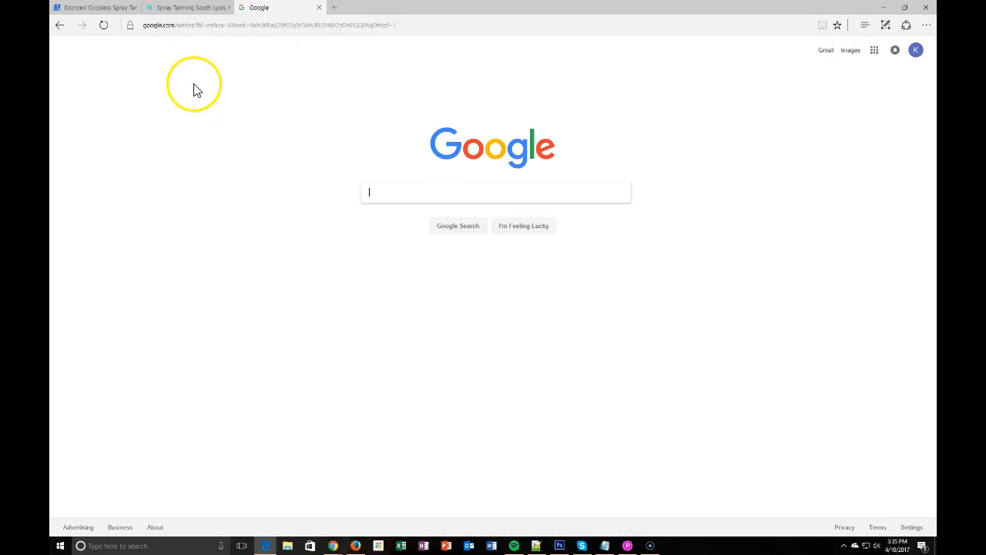
{"action": "type", "text": "spray tanning"}
{"action": "key", "text": "Return"}
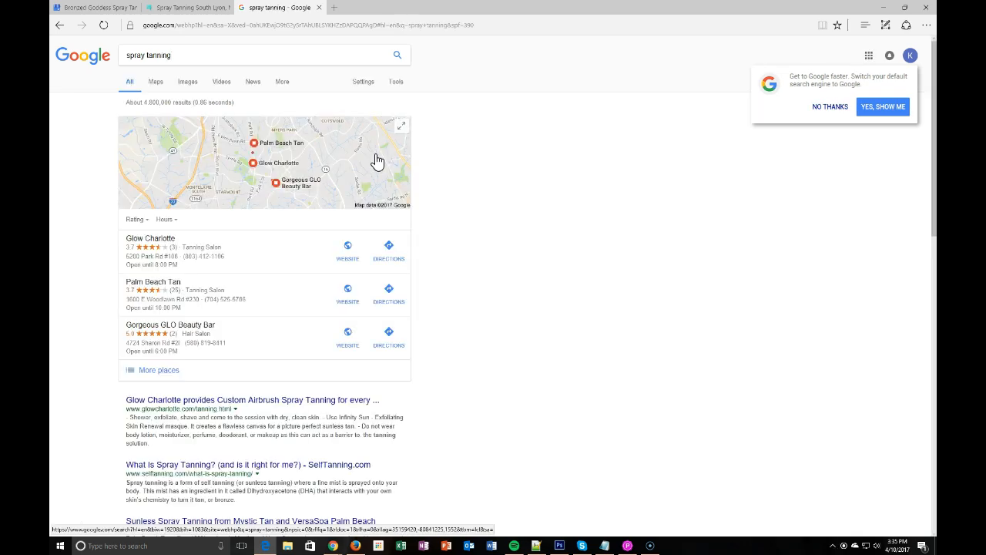